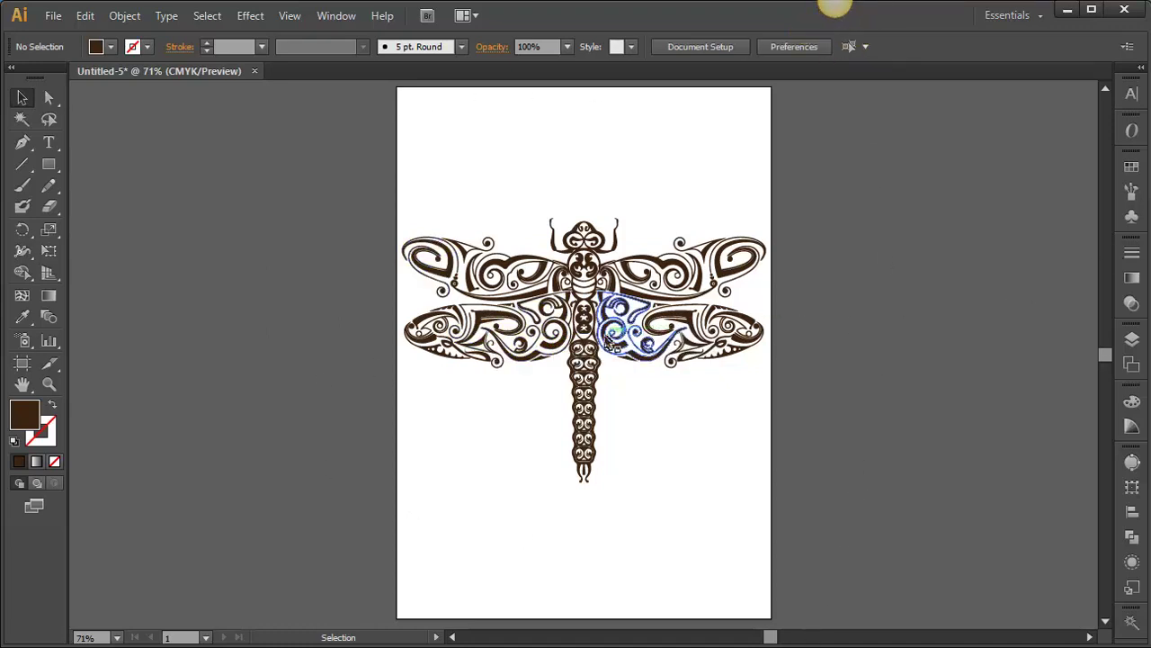
Step: Select the brown dragonfly artwork on the Untitled-5 artboard
{"action": "left_click", "coordinate": [751, 307]}
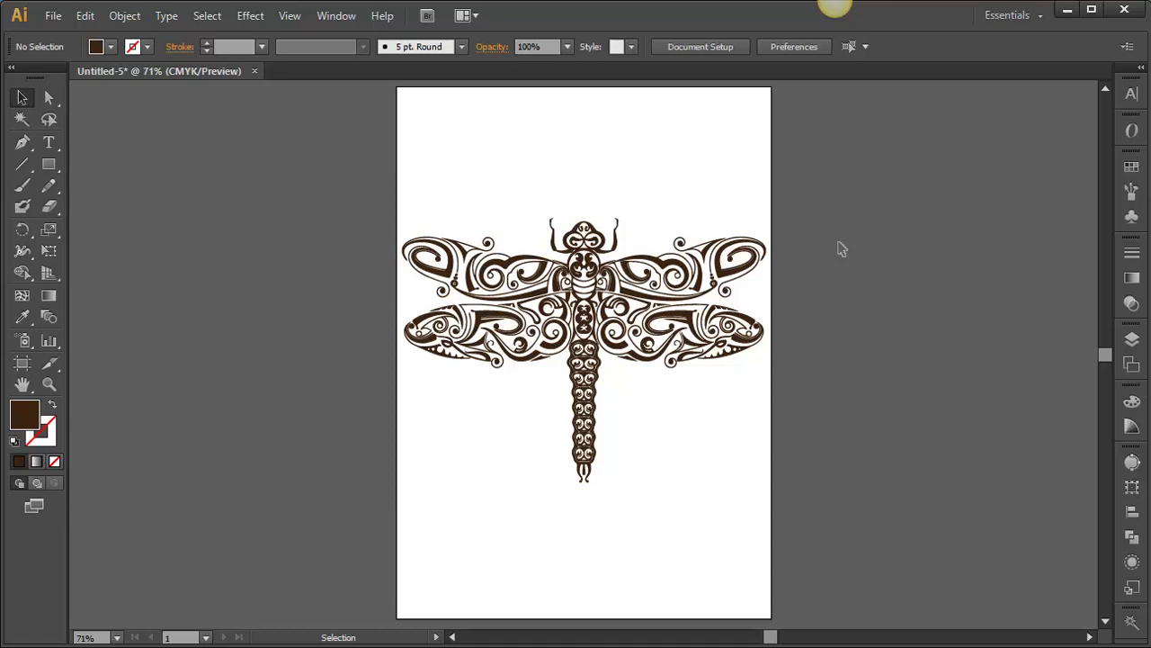
Step: Start a new document from the tab menu and raise its artboard count to 4
{"action": "right_click", "coordinate": [347, 75]}
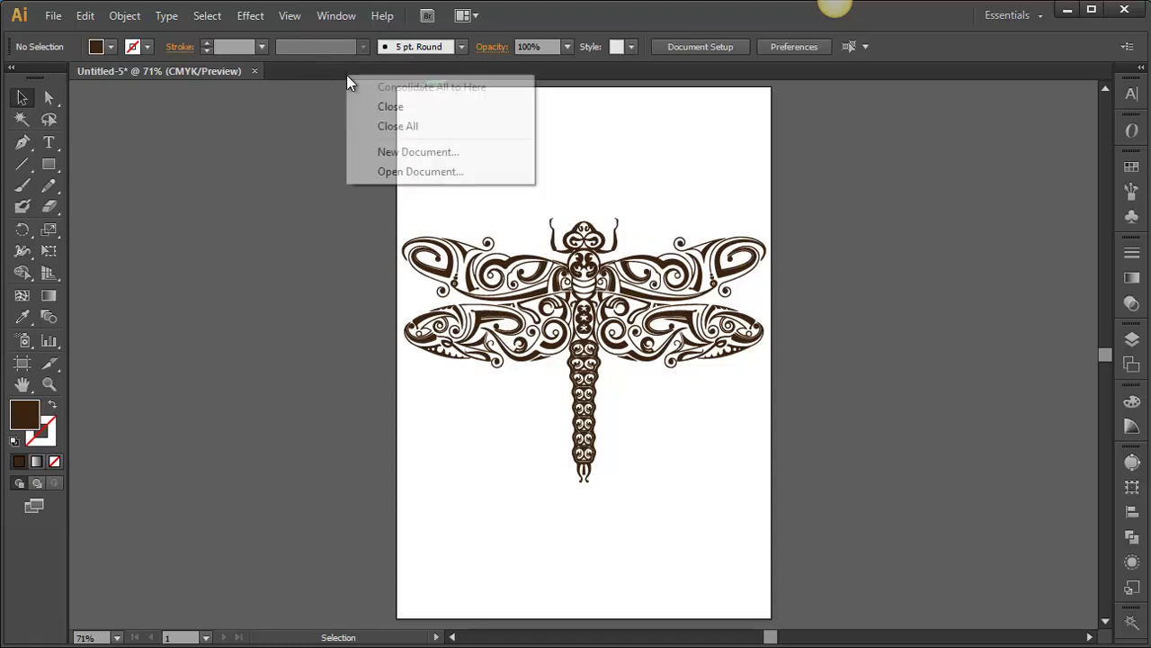
{"action": "left_click", "coordinate": [396, 153]}
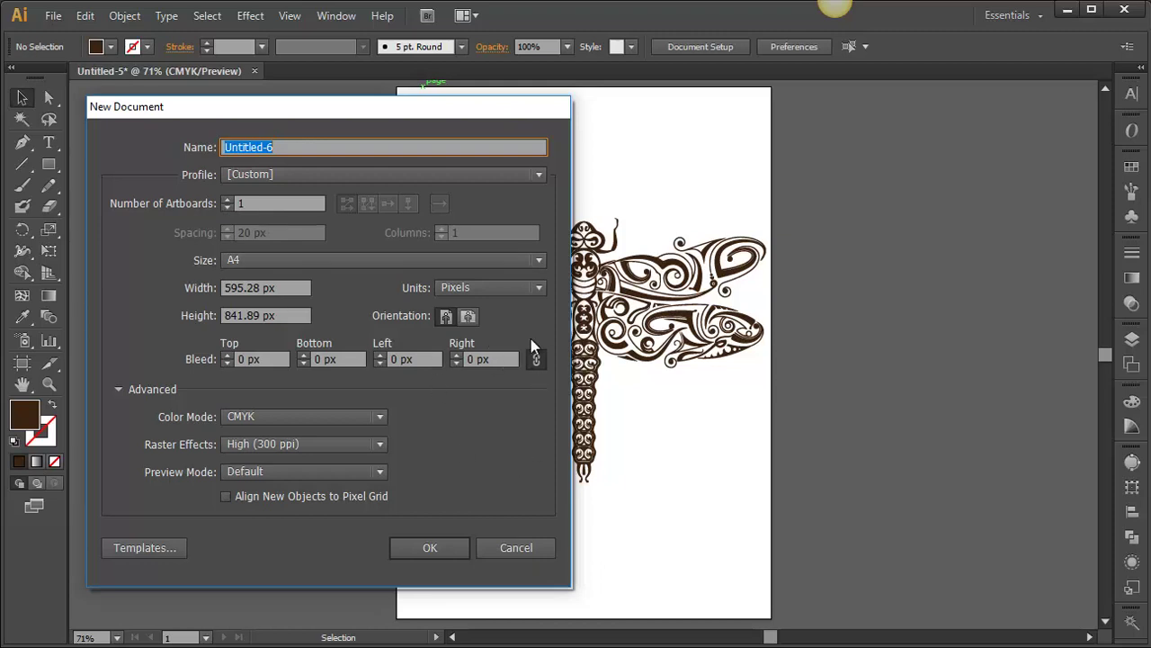
{"action": "left_click", "coordinate": [228, 201]}
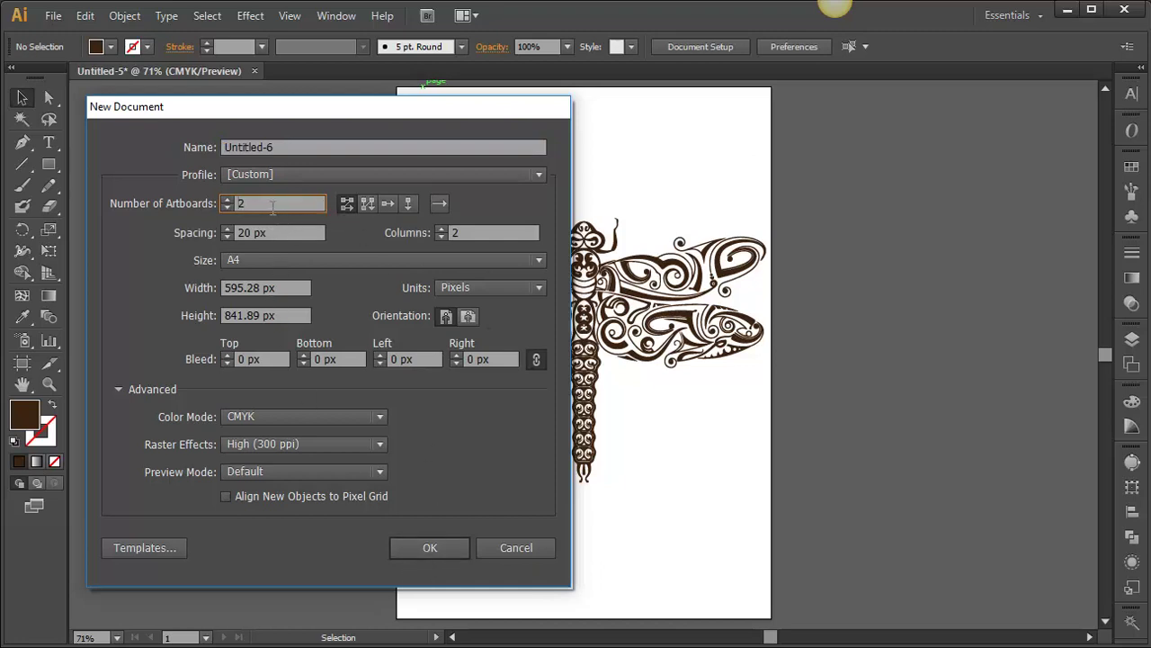
{"action": "left_click", "coordinate": [228, 198]}
{"action": "left_click", "coordinate": [229, 198]}
{"action": "left_click", "coordinate": [389, 204]}
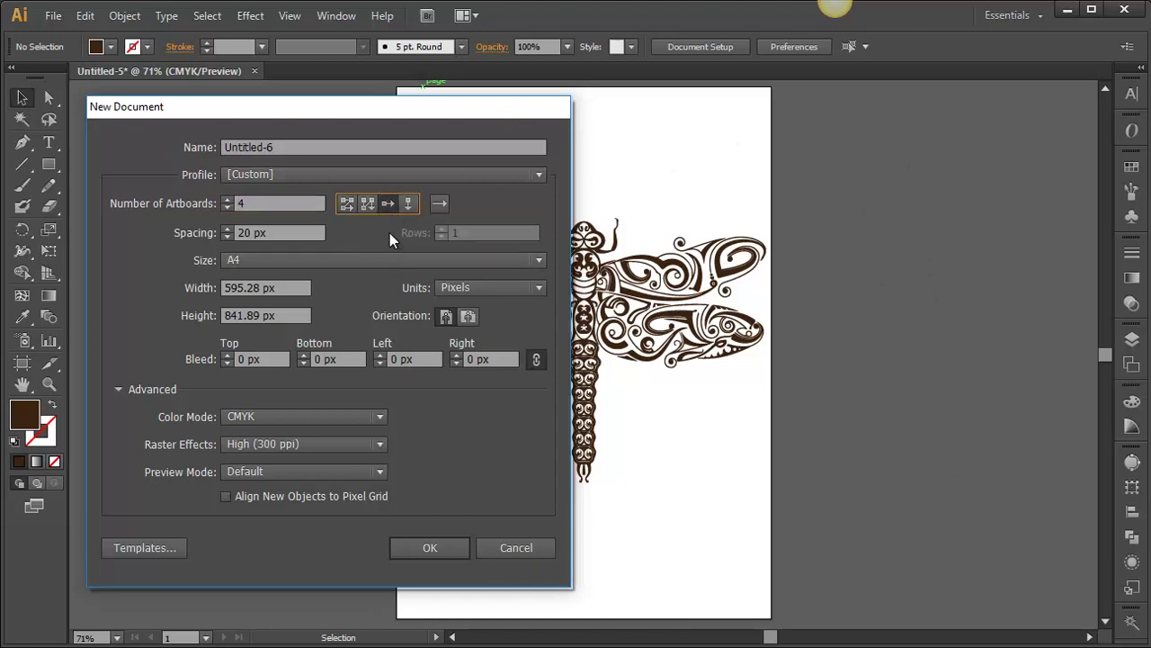
{"action": "left_click", "coordinate": [410, 205]}
{"action": "left_click", "coordinate": [344, 203]}
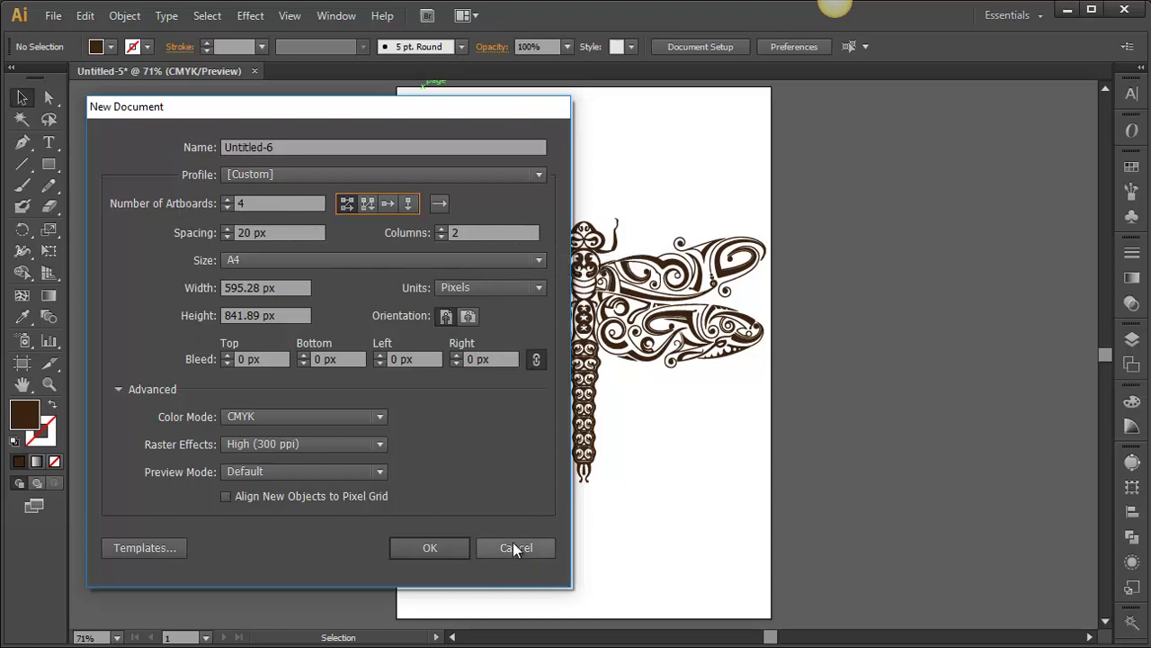
Step: Create Untitled-6 with four A4 artboards in a 2×2 grid, then switch to the Artboard tool
{"action": "left_click", "coordinate": [420, 544]}
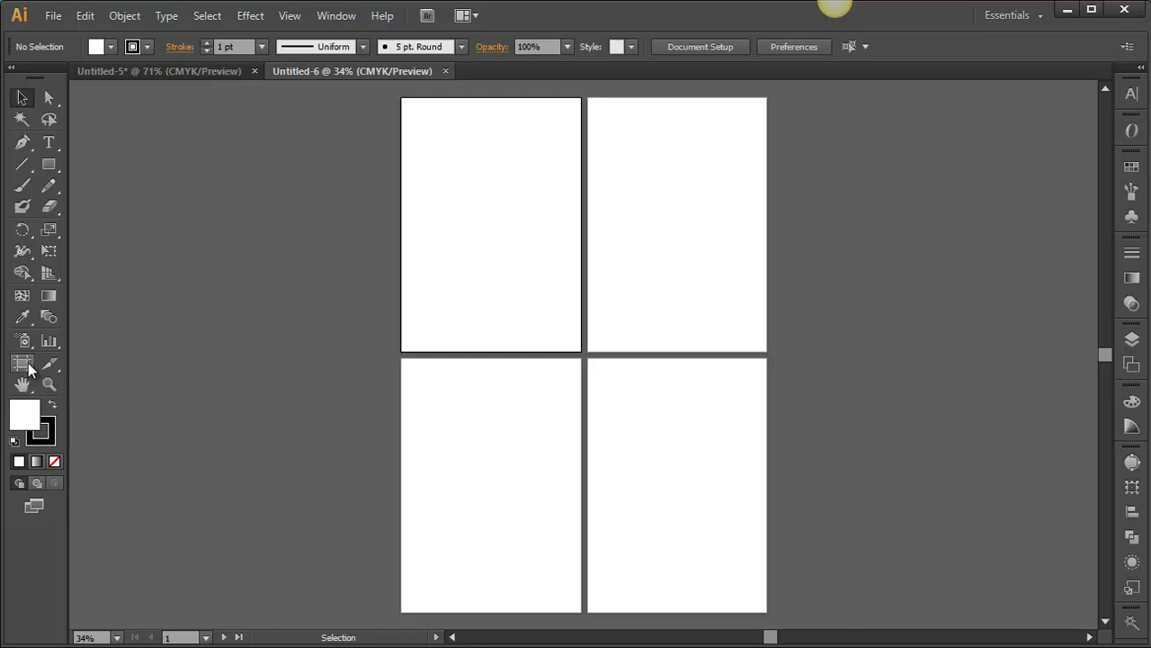
{"action": "left_click", "coordinate": [22, 362]}
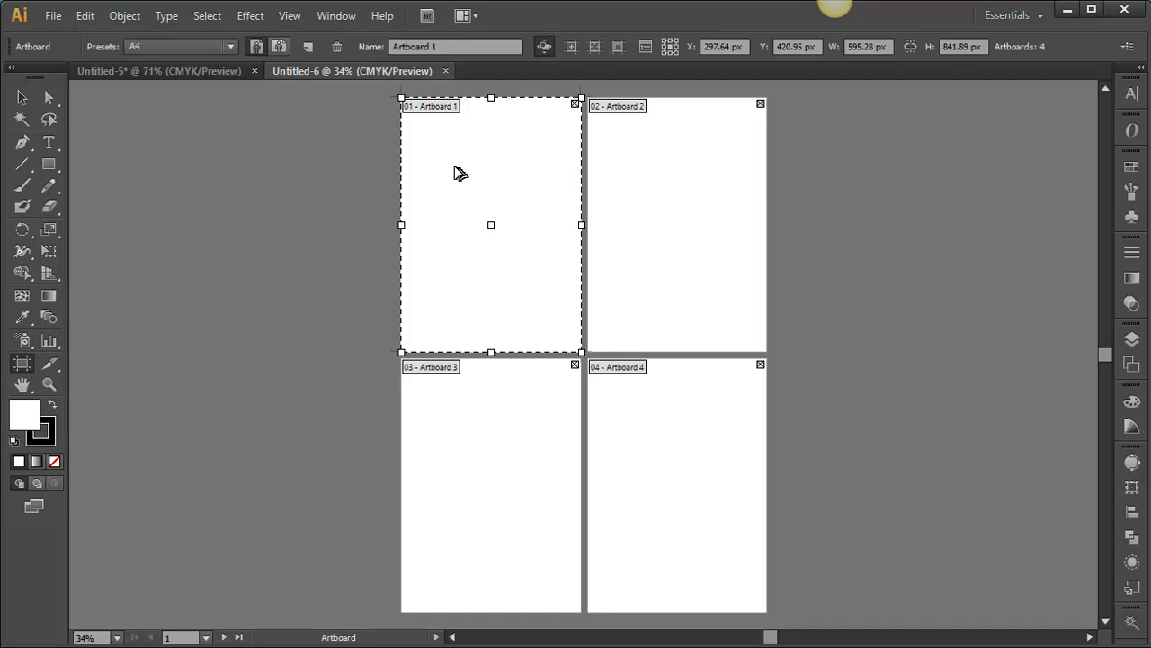
Step: Duplicate Artboard 1 to the left of the grid with an Alt-drag
{"action": "left_click_drag", "start_coordinate": [456, 169], "coordinate": [267, 170]}
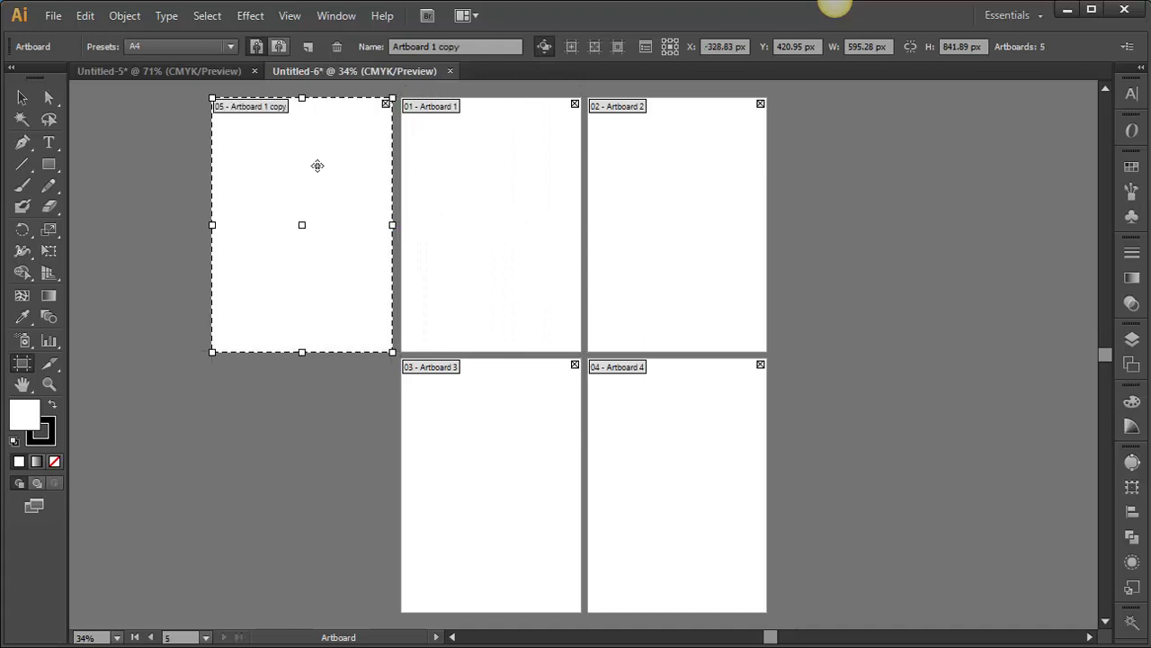
{"action": "left_click", "coordinate": [22, 99]}
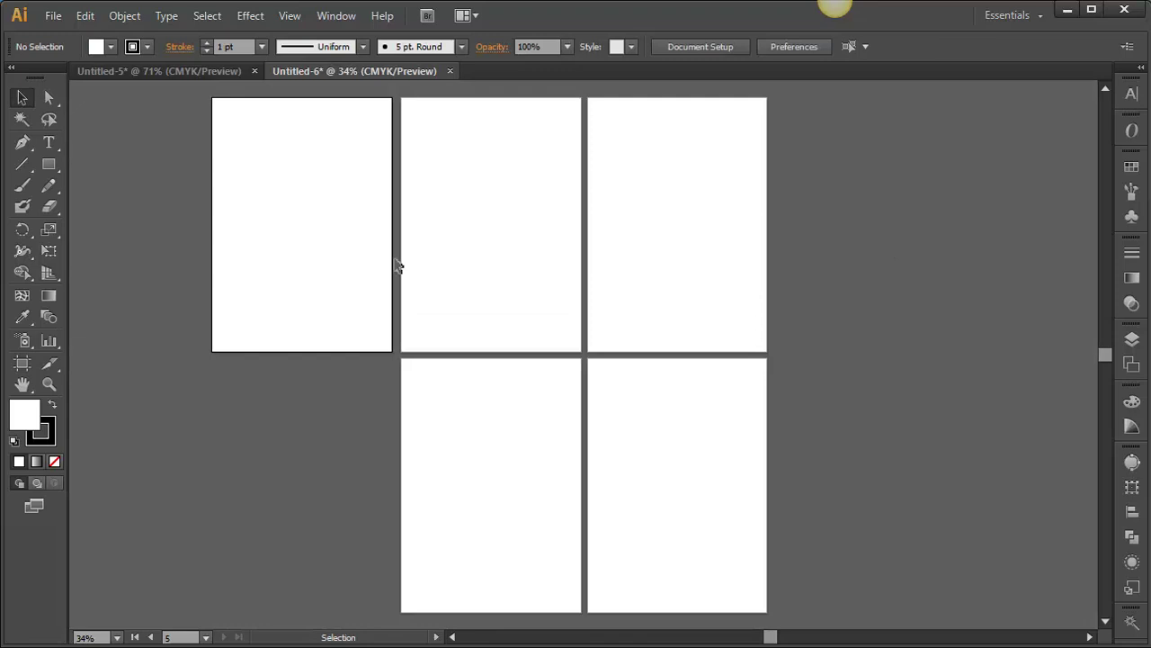
{"action": "left_click", "coordinate": [355, 201]}
{"action": "left_click", "coordinate": [22, 364]}
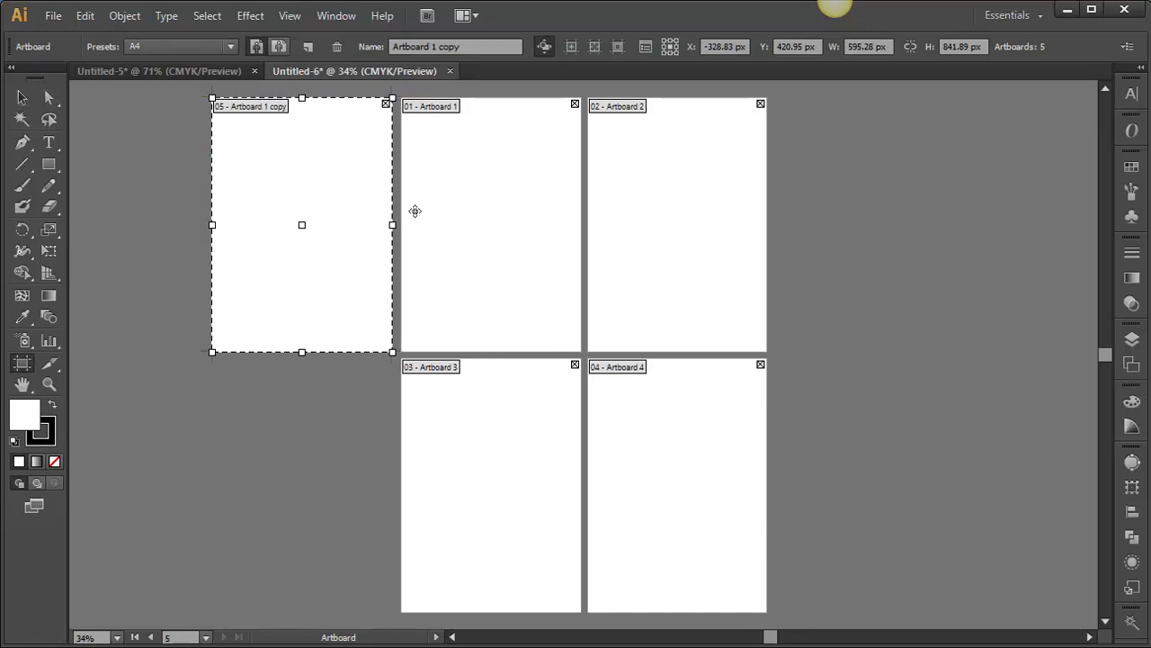
Step: Shorten Artboard 1 from its bottom edge and move Artboard 3 up beneath it
{"action": "left_click", "coordinate": [414, 342]}
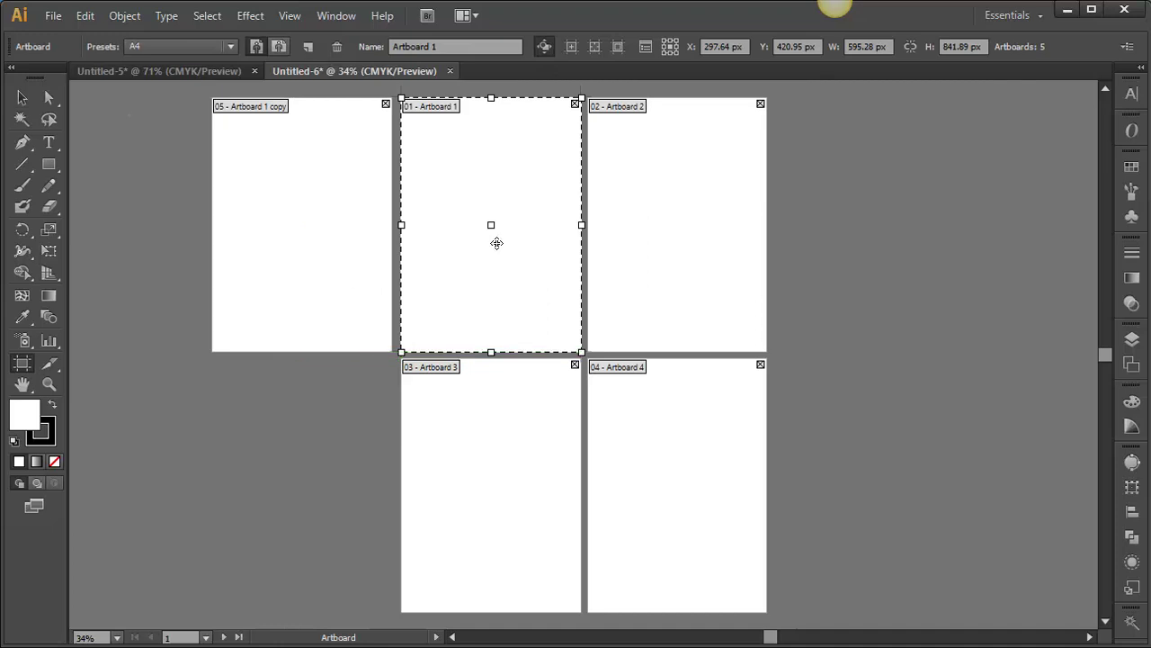
{"action": "mouse_move", "coordinate": [491, 352]}
{"action": "left_mouse_down"}
{"action": "mouse_move", "coordinate": [491, 259]}
{"action": "mouse_move", "coordinate": [491, 463]}
{"action": "left_mouse_up"}
{"action": "left_click", "coordinate": [485, 413]}
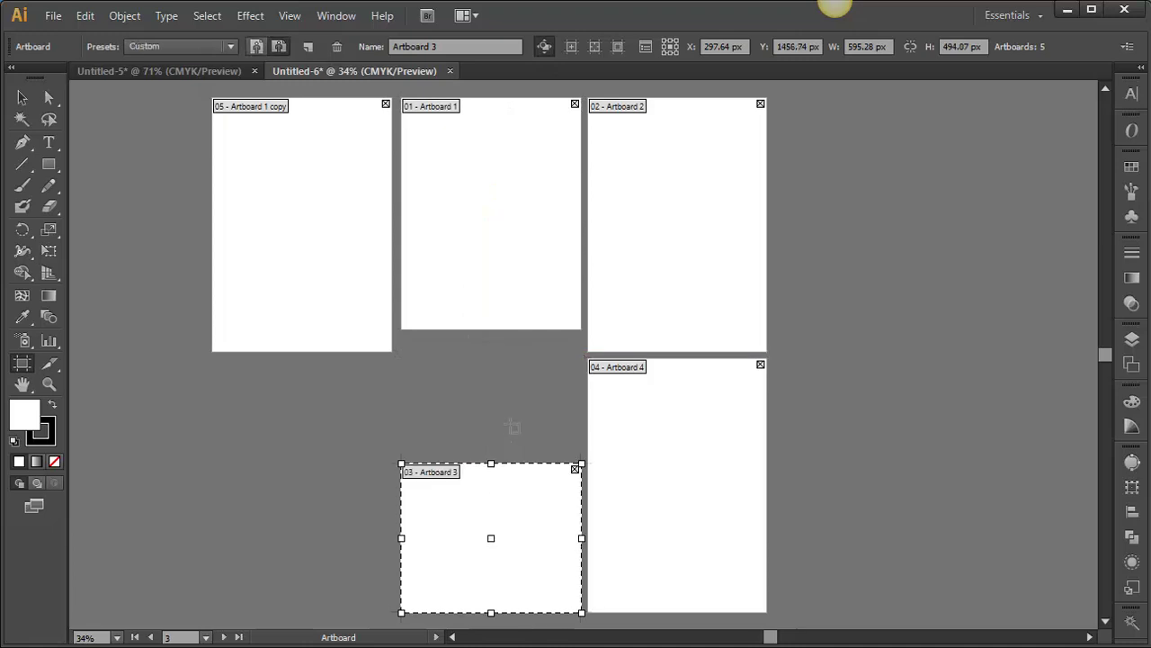
{"action": "left_click_drag", "start_coordinate": [534, 498], "coordinate": [534, 371]}
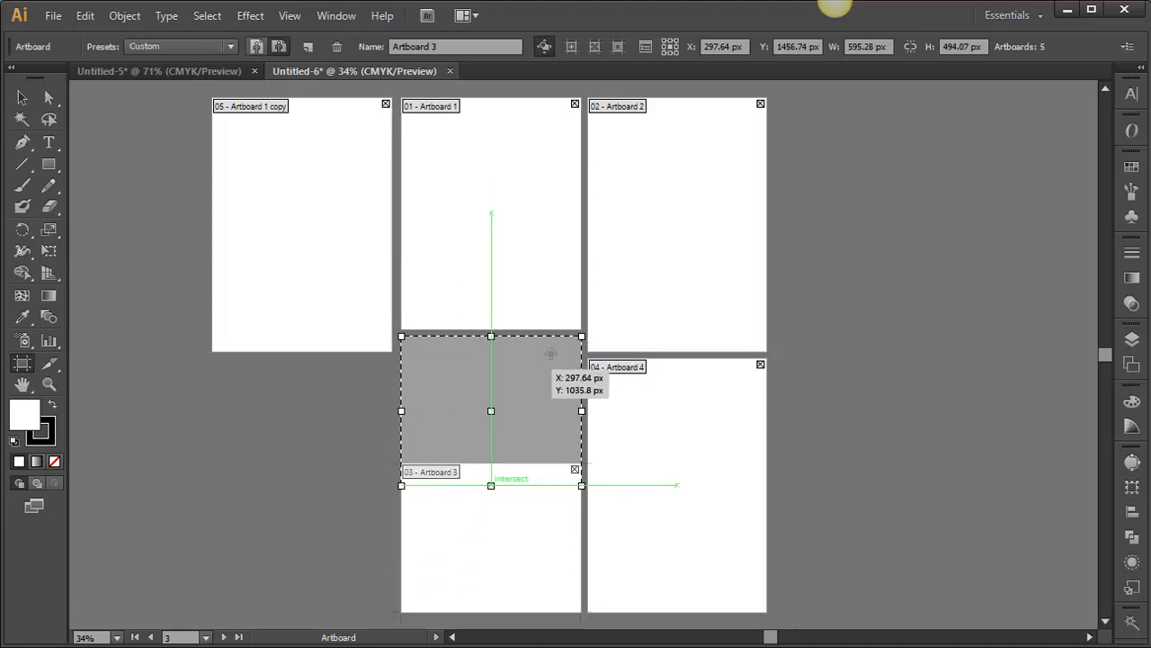
{"action": "left_click", "coordinate": [22, 97]}
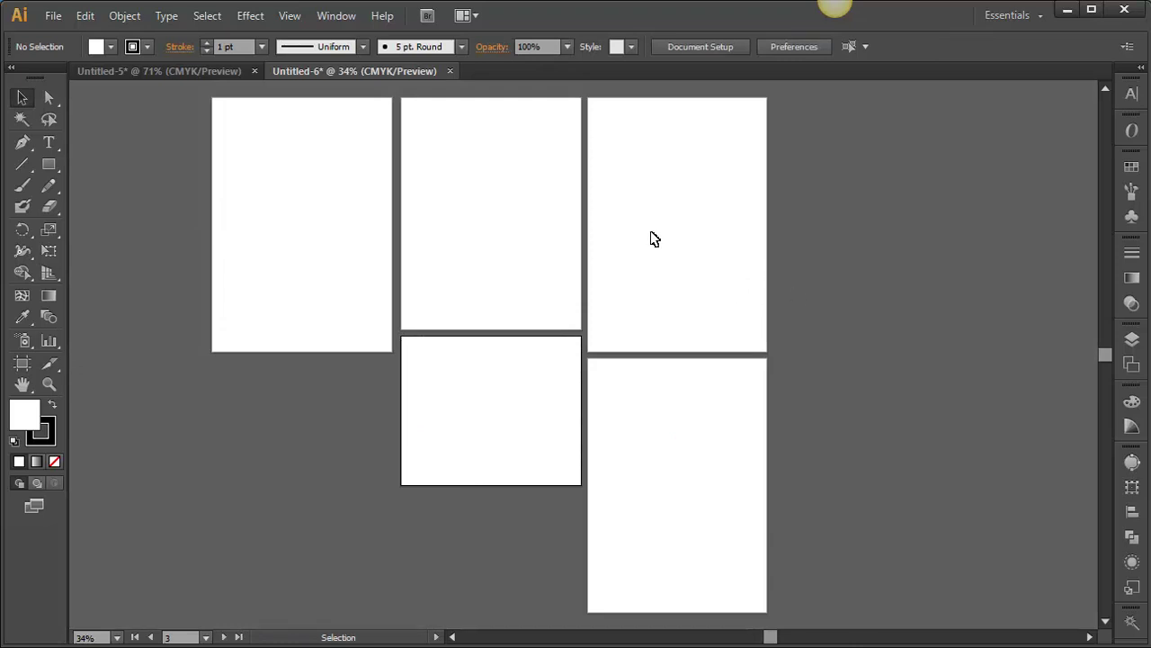
Step: Copy the dragonfly group from Untitled-5 and paste it onto the lower-middle artboard of Untitled-6
{"action": "left_click", "coordinate": [160, 72]}
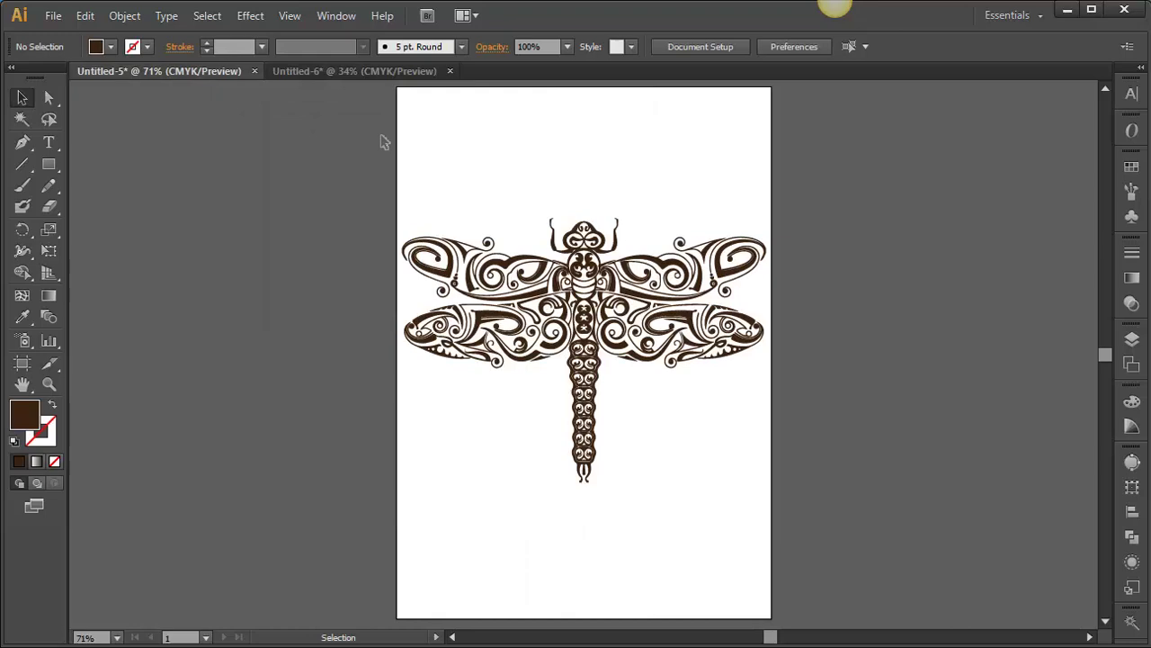
{"action": "left_click", "coordinate": [654, 289]}
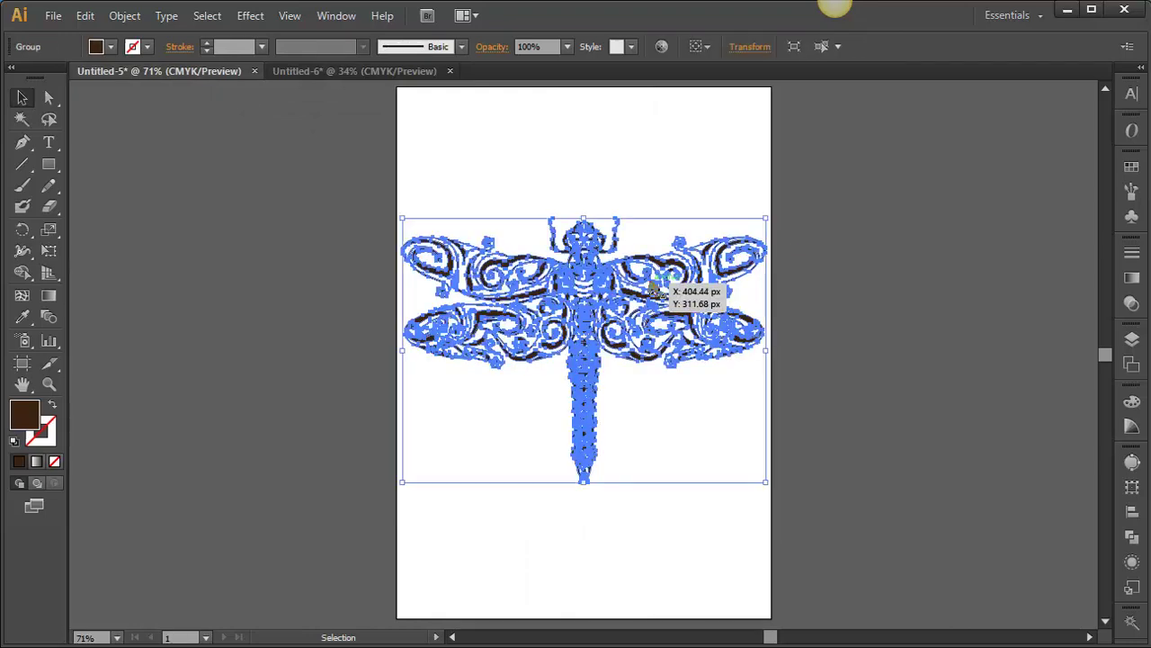
{"action": "left_click", "coordinate": [379, 71]}
{"action": "key", "text": "ctrl+v"}
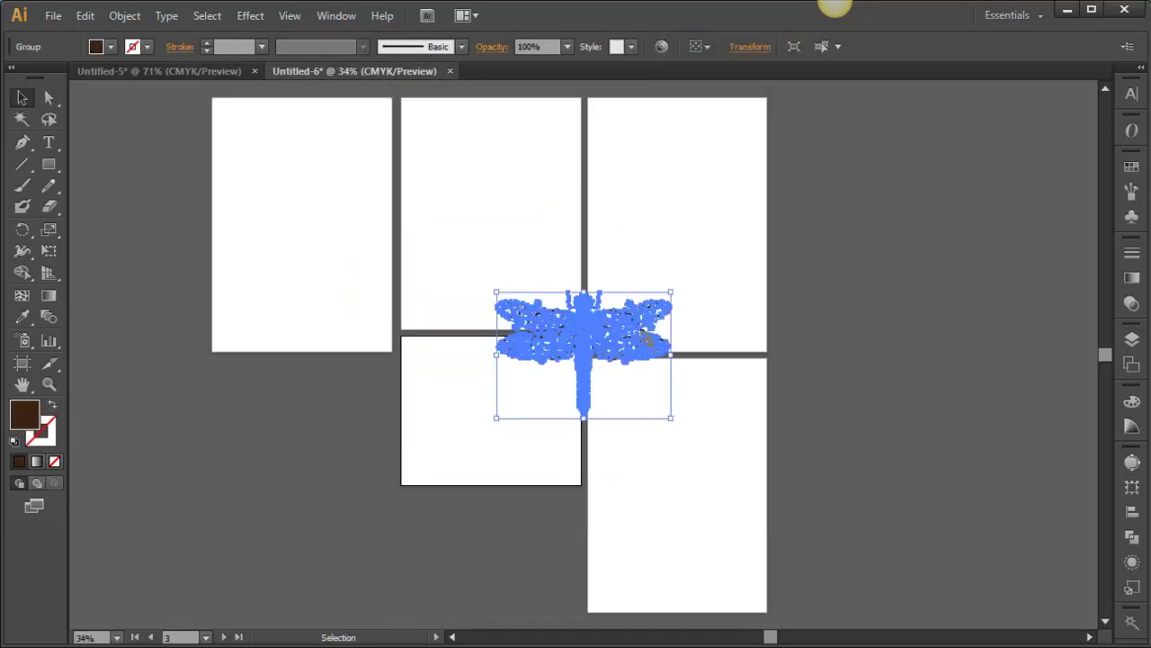
{"action": "left_click_drag", "start_coordinate": [642, 329], "coordinate": [550, 394]}
{"action": "left_click", "coordinate": [748, 367]}
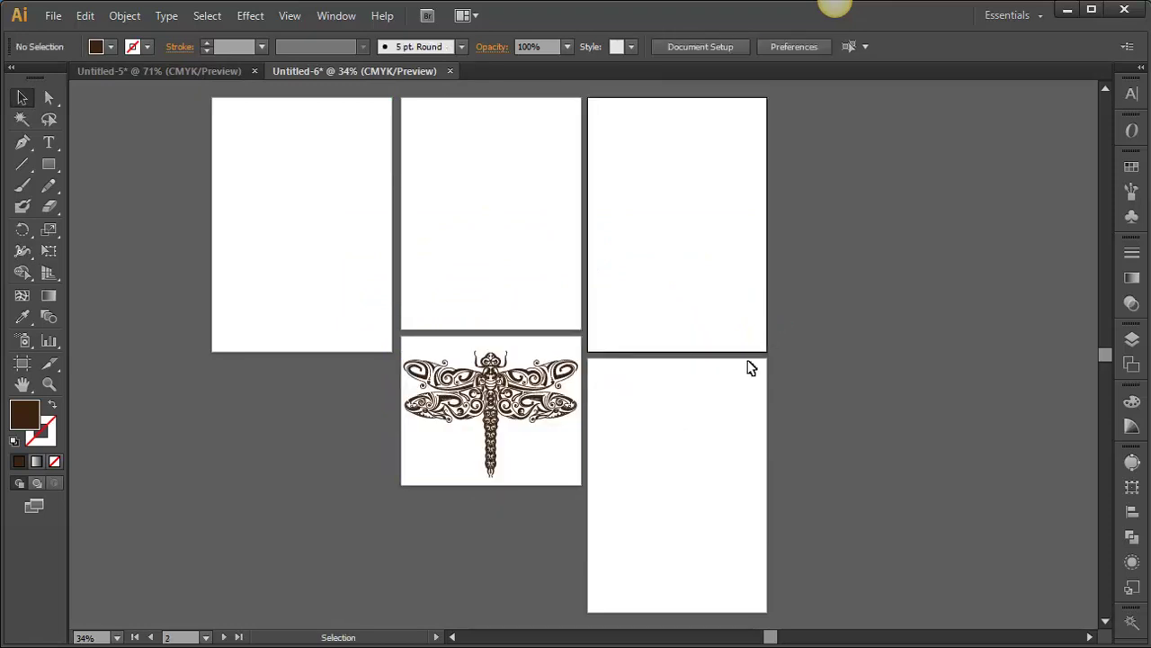
Step: Alt-drag a copy of the dragonfly up onto the top-middle artboard
{"action": "left_click", "coordinate": [564, 315]}
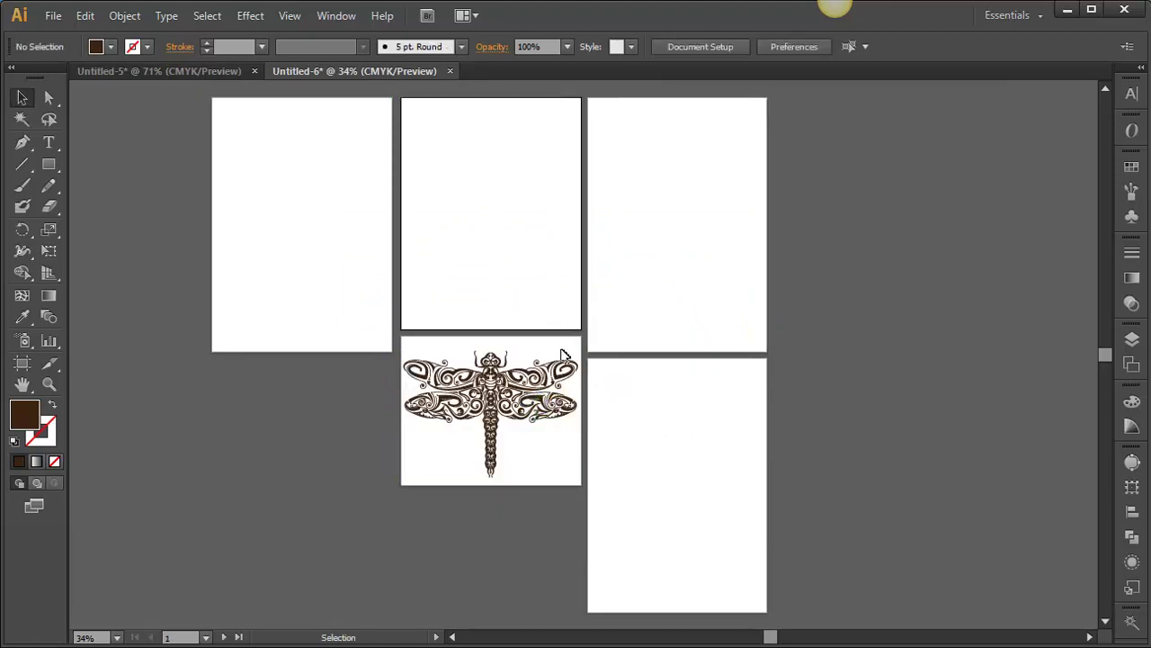
{"action": "left_click", "coordinate": [548, 440]}
{"action": "left_click", "coordinate": [525, 225]}
{"action": "mouse_move", "coordinate": [544, 405]}
{"action": "left_mouse_down"}
{"action": "mouse_move", "coordinate": [545, 216]}
{"action": "mouse_move", "coordinate": [720, 213]}
{"action": "mouse_move", "coordinate": [727, 486]}
{"action": "left_mouse_up"}
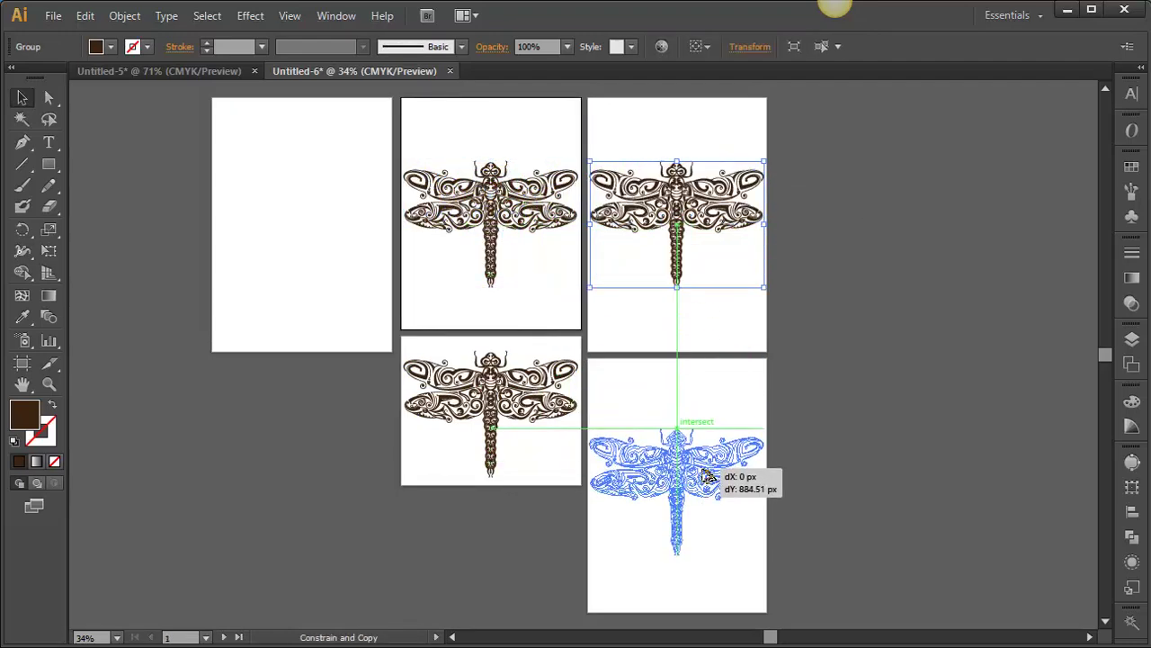
Step: Draw a rectangle covering the lower-middle artboard
{"action": "key", "text": "ctrl+shift+a"}
{"action": "key", "text": "m"}
{"action": "left_click_drag", "start_coordinate": [401, 334], "coordinate": [581, 484]}
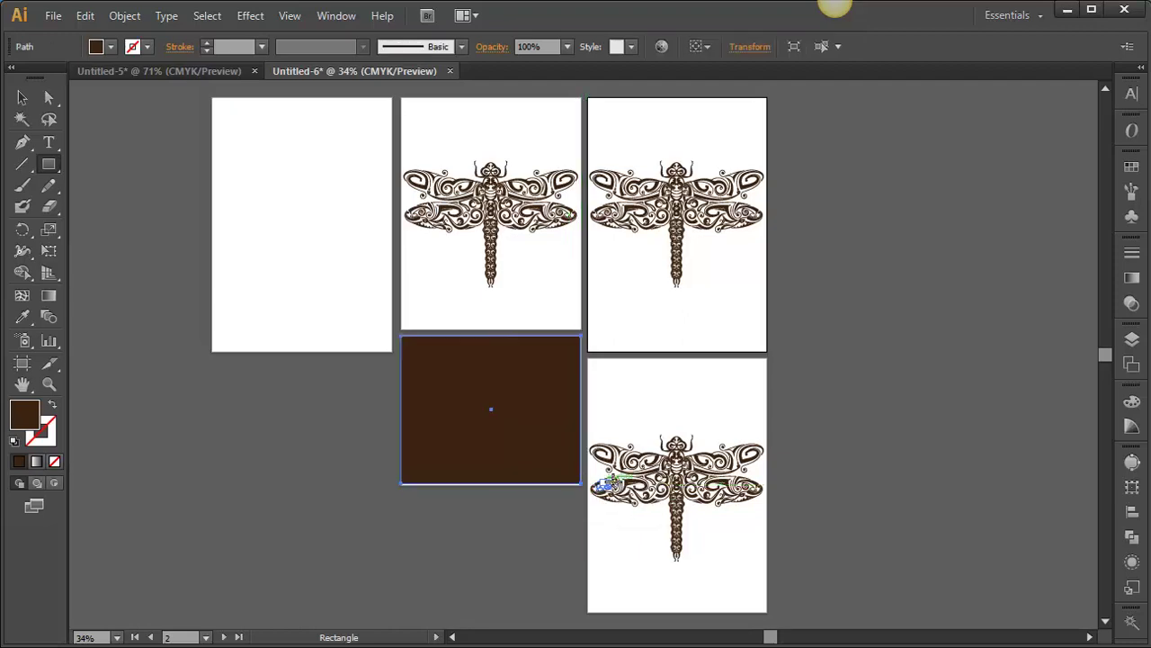
Step: Fill the rectangle black (000000) and send it behind the dragonfly
{"action": "double_click", "coordinate": [22, 416]}
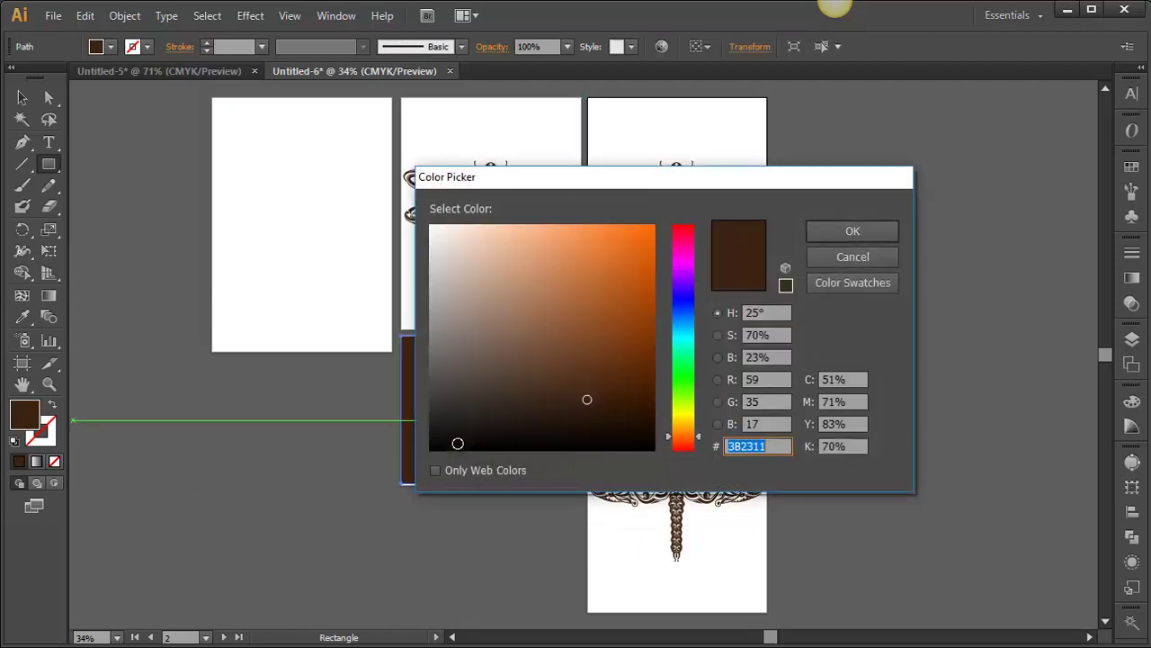
{"action": "type", "text": "000000"}
{"action": "left_click", "coordinate": [828, 236]}
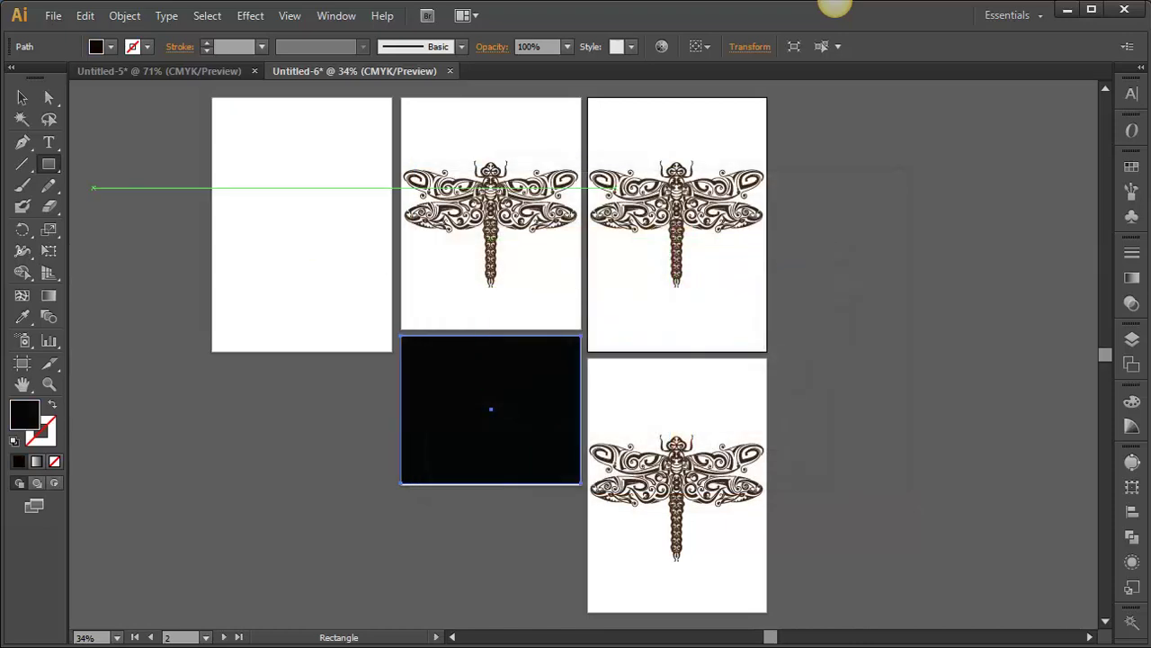
{"action": "left_click", "coordinate": [21, 97]}
{"action": "right_click", "coordinate": [531, 444]}
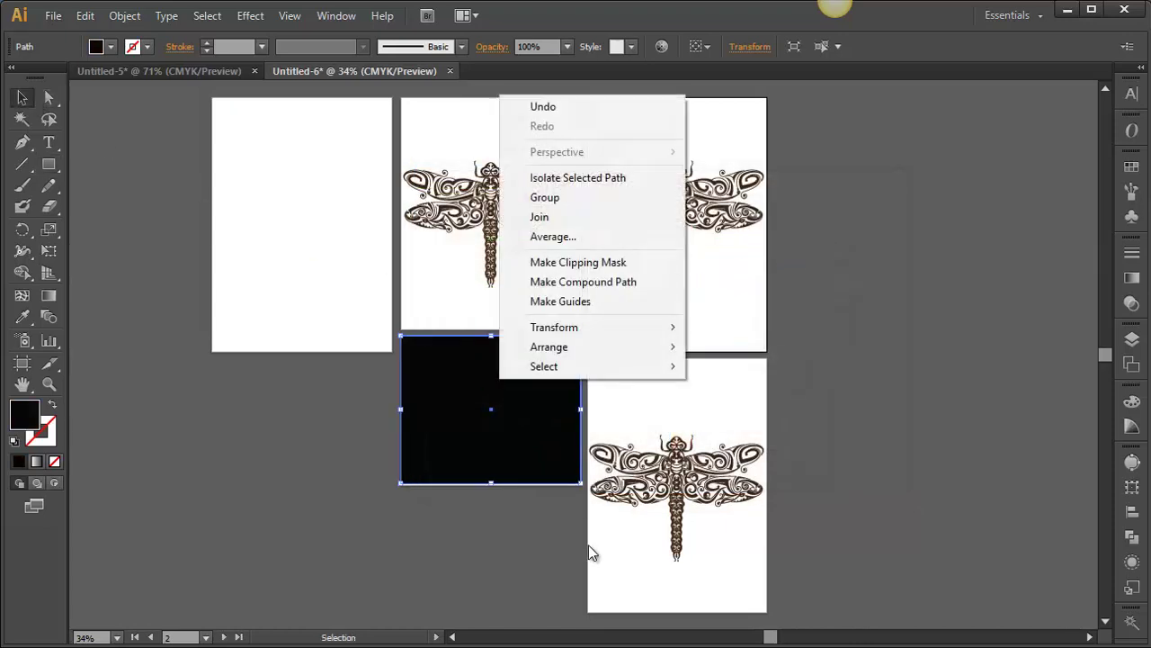
{"action": "mouse_move", "coordinate": [548, 347]}
{"action": "left_click", "coordinate": [737, 403]}
{"action": "key", "text": "ctrl+shift+a"}
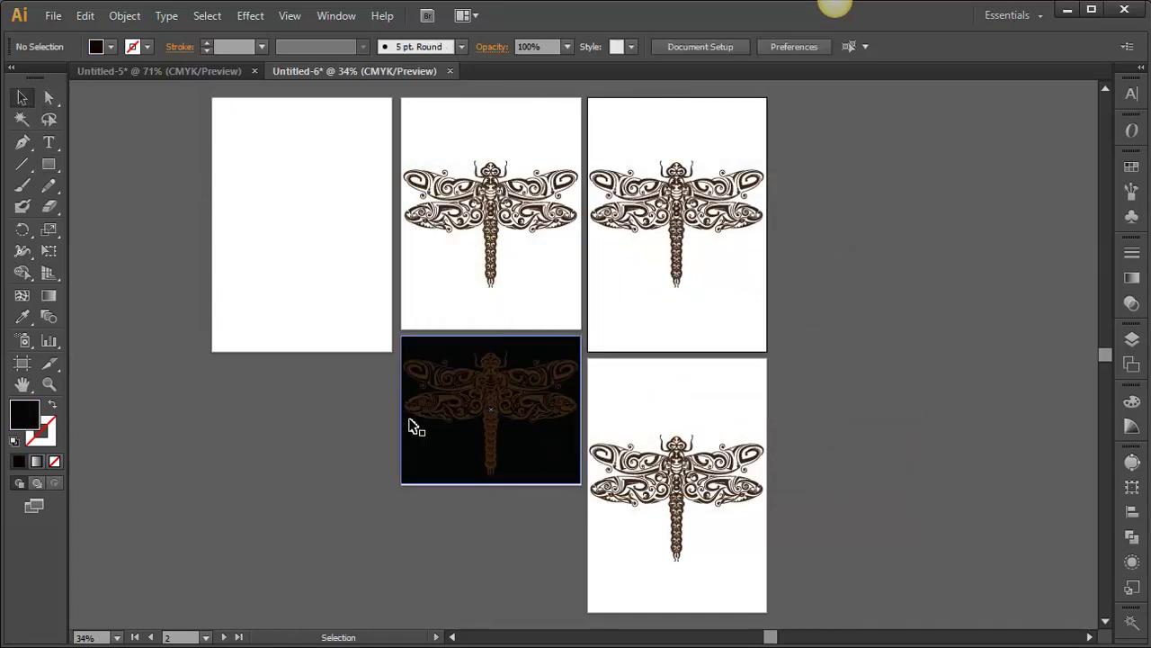
Step: Recolour the dragonfly on the black square white
{"action": "left_click", "coordinate": [493, 404]}
{"action": "double_click", "coordinate": [24, 414]}
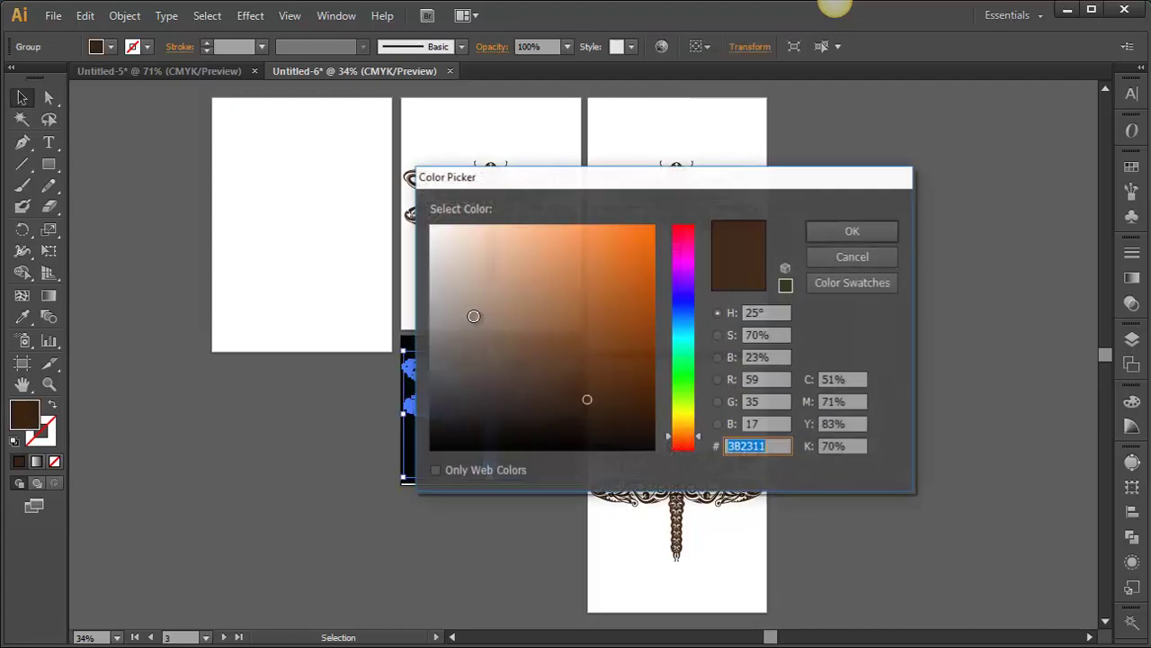
{"action": "left_click", "coordinate": [852, 232]}
{"action": "left_click", "coordinate": [453, 511]}
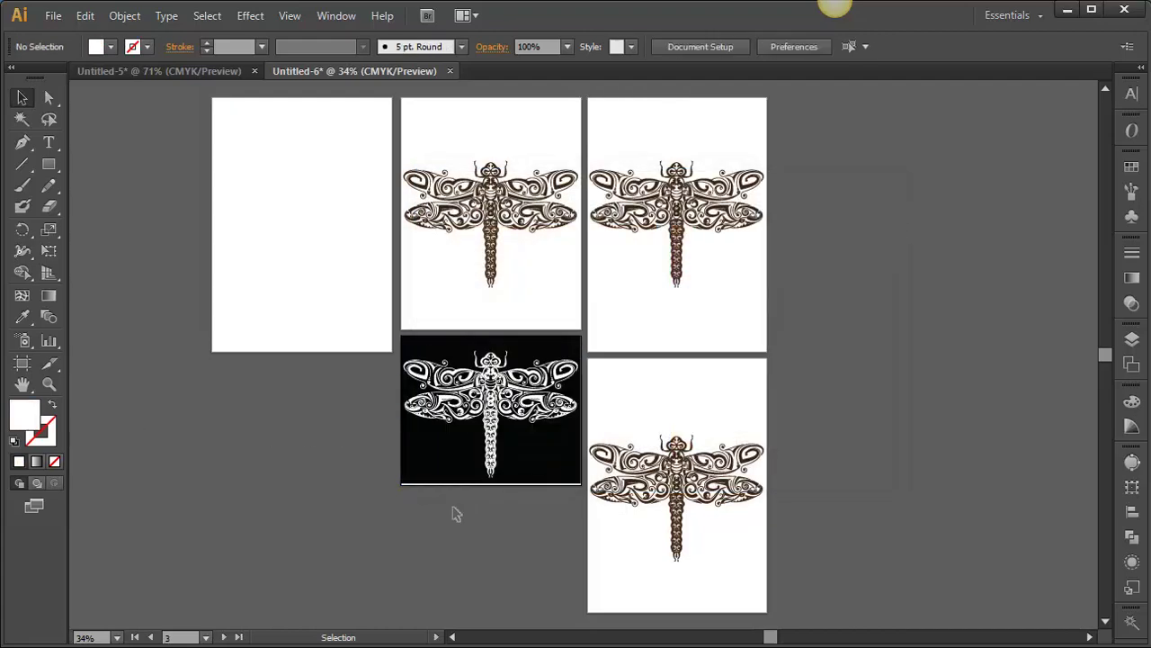
{"action": "left_click", "coordinate": [537, 473]}
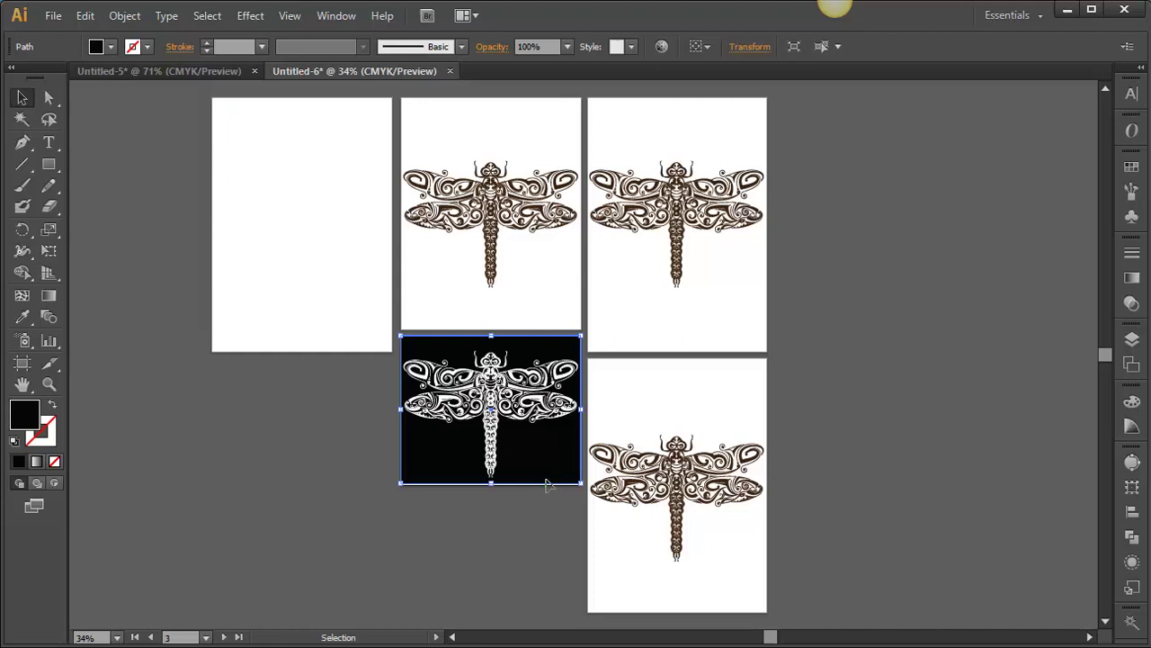
{"action": "left_click", "coordinate": [880, 429]}
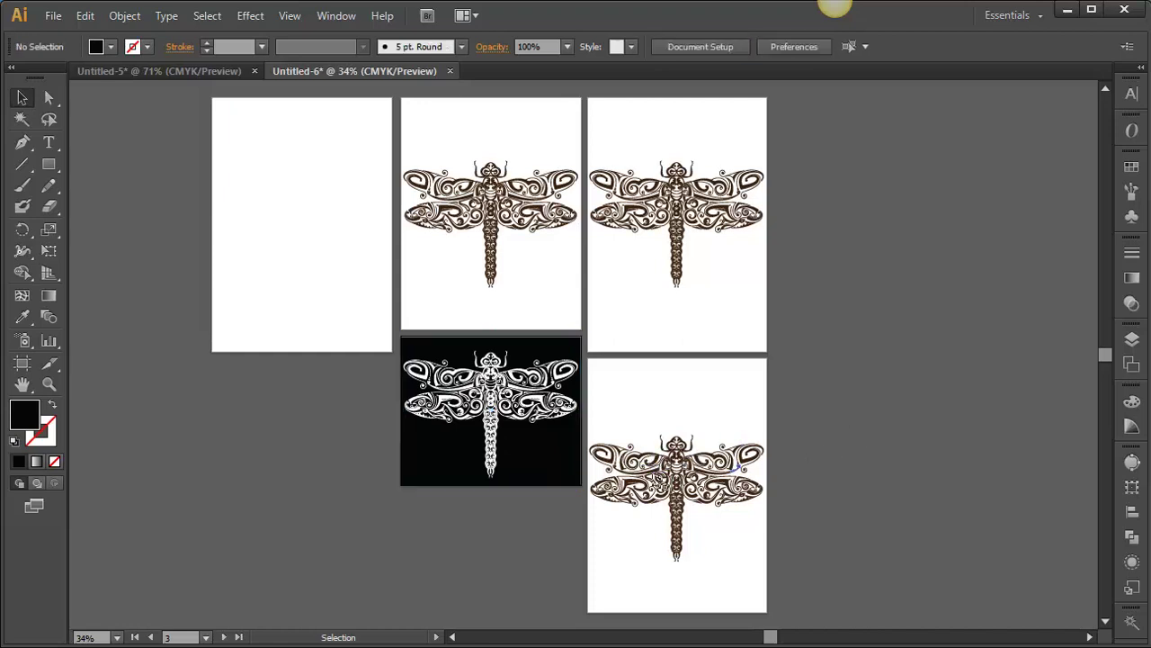
Step: Copy the black square onto the top-middle artboard, stretch it to fill it, and make it bright green
{"action": "left_click_drag", "start_coordinate": [552, 462], "coordinate": [551, 223]}
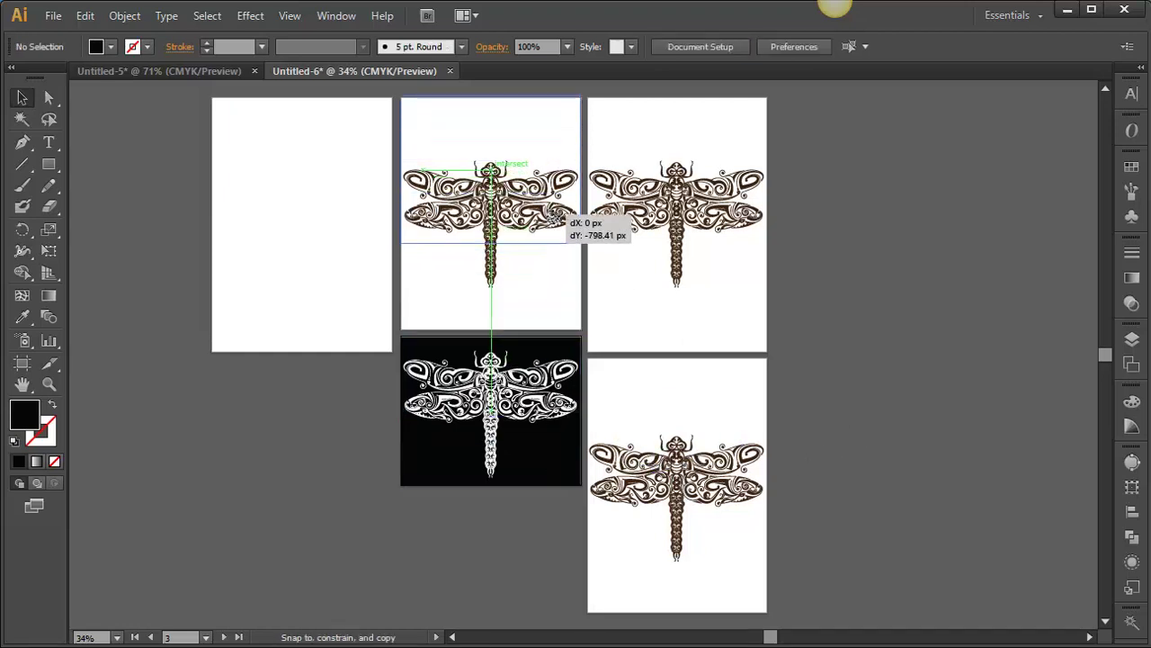
{"action": "left_click_drag", "start_coordinate": [490, 244], "coordinate": [492, 328]}
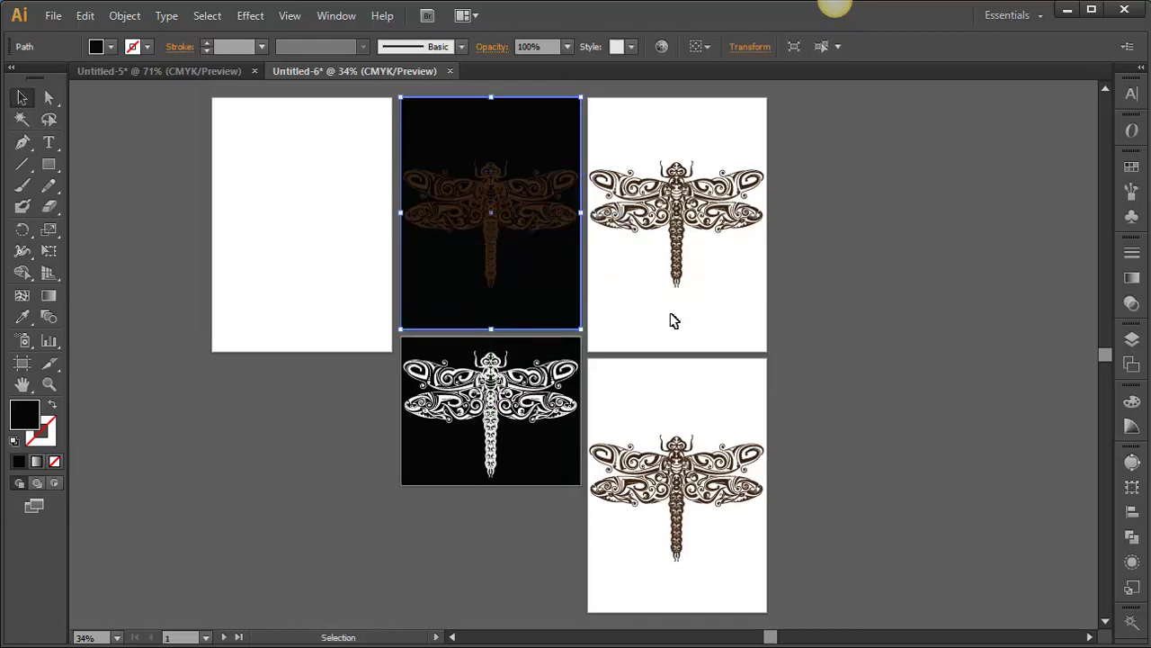
{"action": "double_click", "coordinate": [25, 415]}
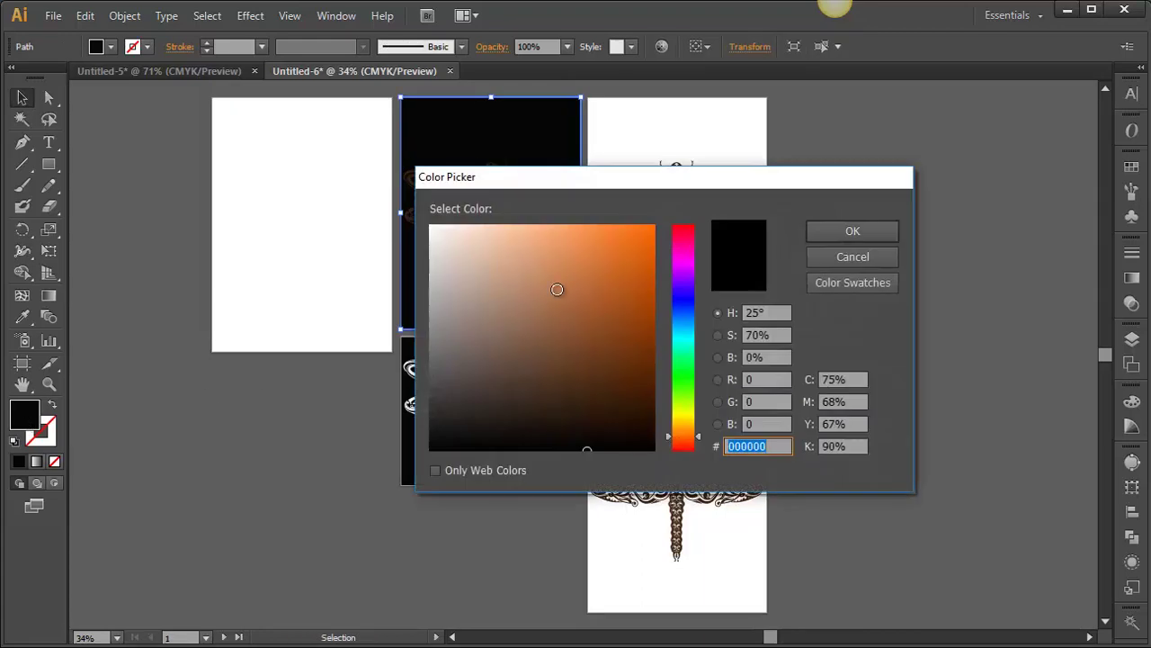
{"action": "mouse_move", "coordinate": [683, 375]}
{"action": "left_mouse_down"}
{"action": "mouse_move", "coordinate": [694, 426]}
{"action": "mouse_move", "coordinate": [693, 375]}
{"action": "left_mouse_up"}
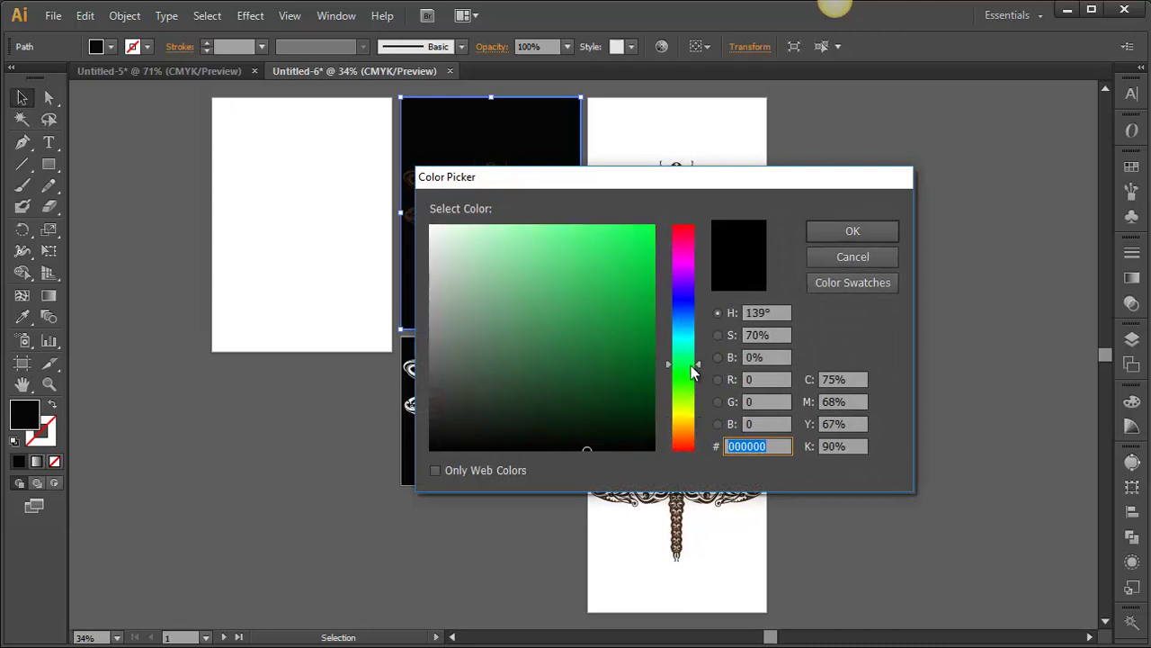
{"action": "left_click_drag", "start_coordinate": [594, 293], "coordinate": [657, 223]}
{"action": "left_click", "coordinate": [828, 231]}
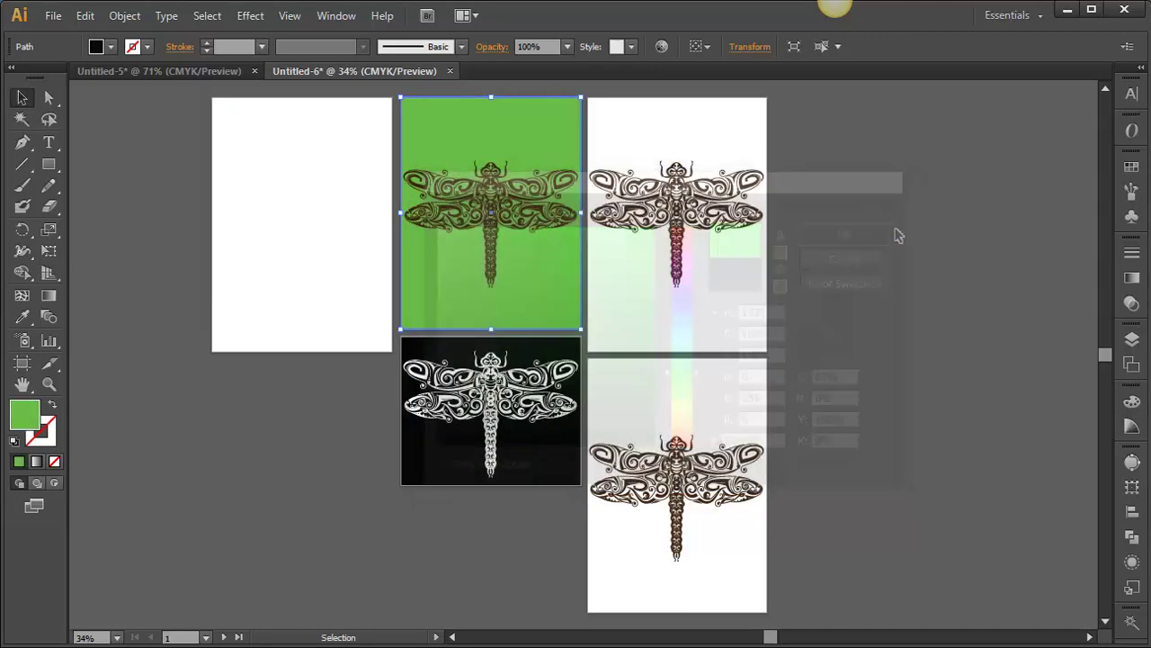
{"action": "left_click", "coordinate": [917, 232]}
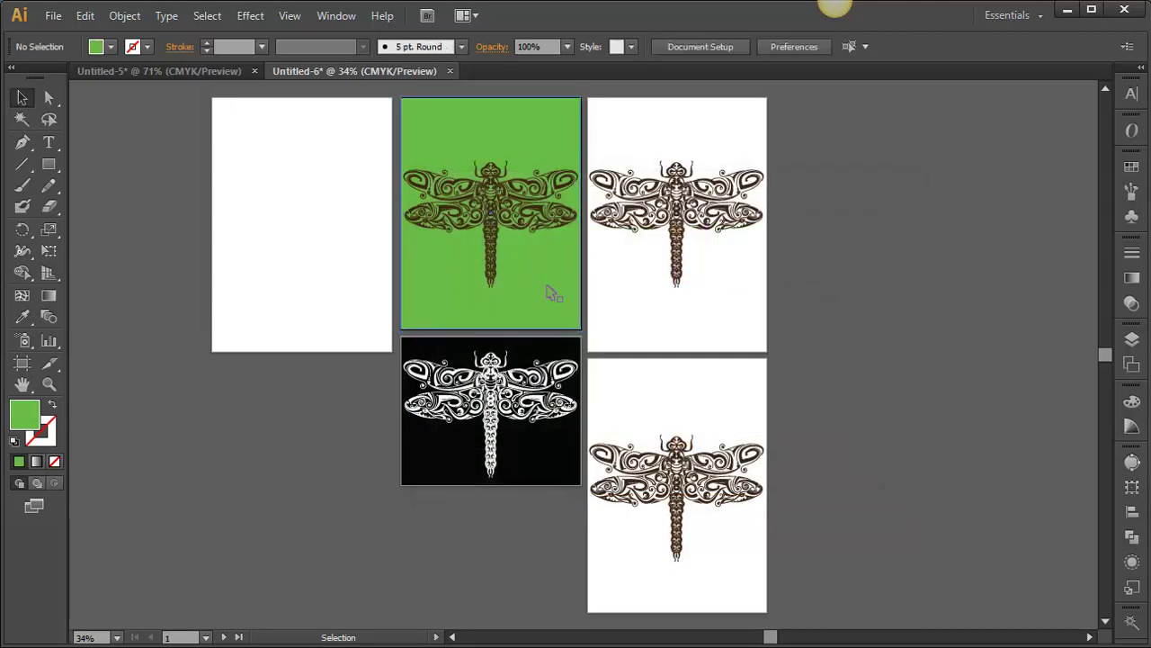
Step: Recolour the dragonfly on the green artboard white
{"action": "left_click", "coordinate": [513, 219]}
{"action": "double_click", "coordinate": [25, 416]}
{"action": "type", "text": "FFFFFF"}
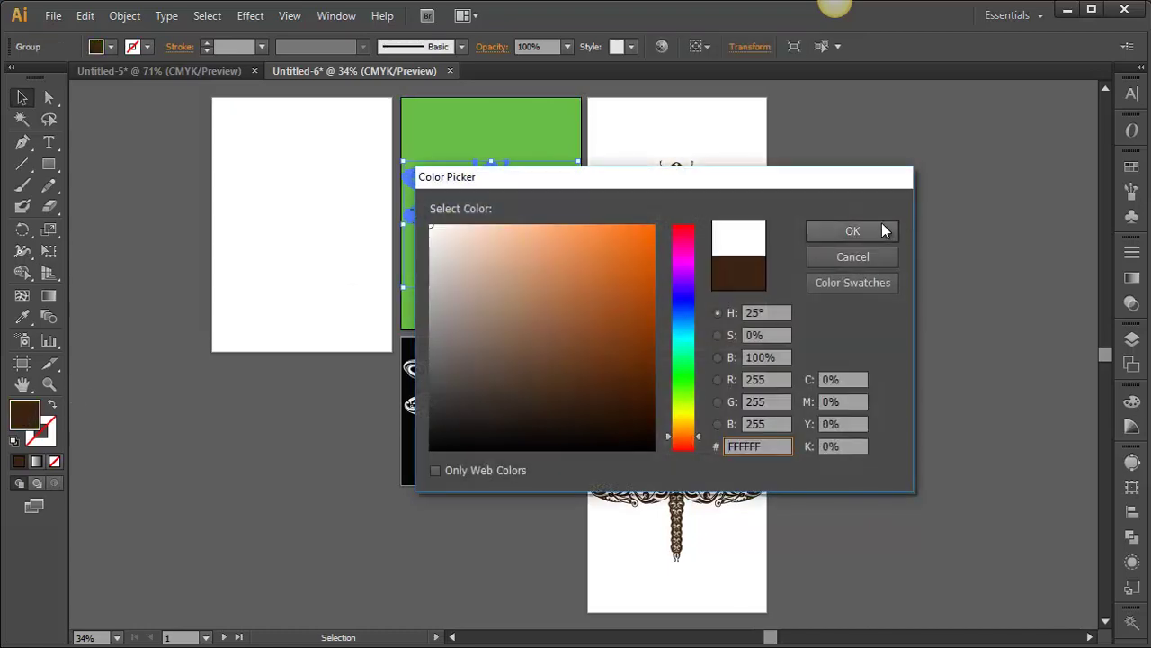
{"action": "left_click", "coordinate": [882, 224]}
{"action": "left_click", "coordinate": [935, 250]}
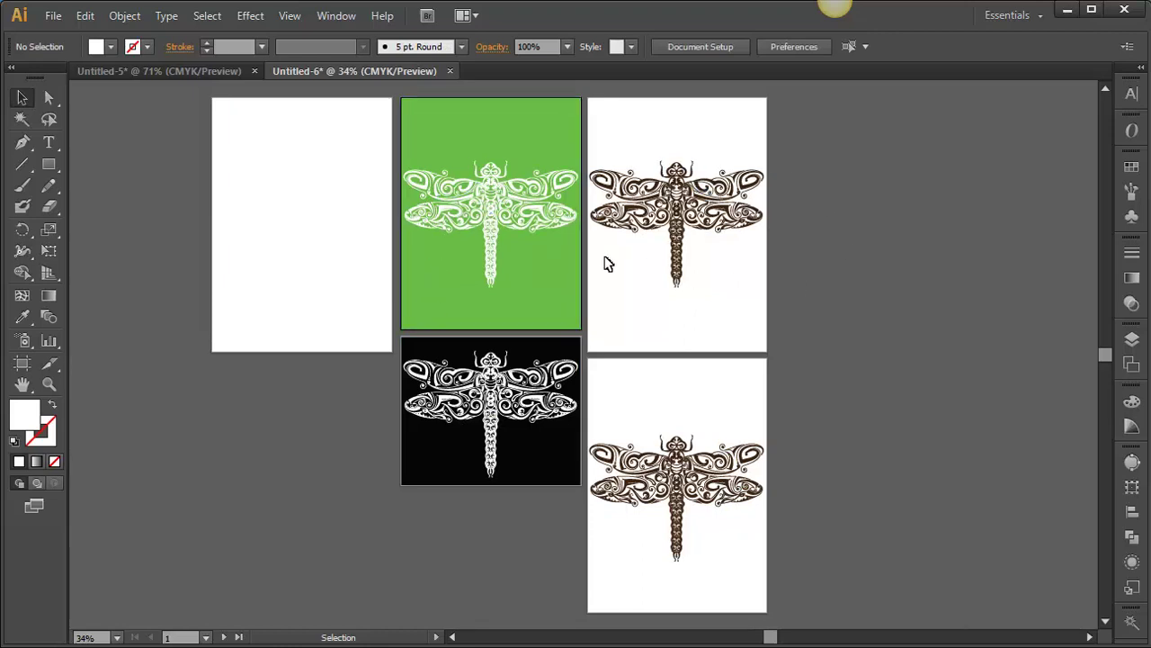
Step: Check the two right-hand dragonfly artboards, then return to the Untitled-5 document
{"action": "left_click", "coordinate": [693, 148]}
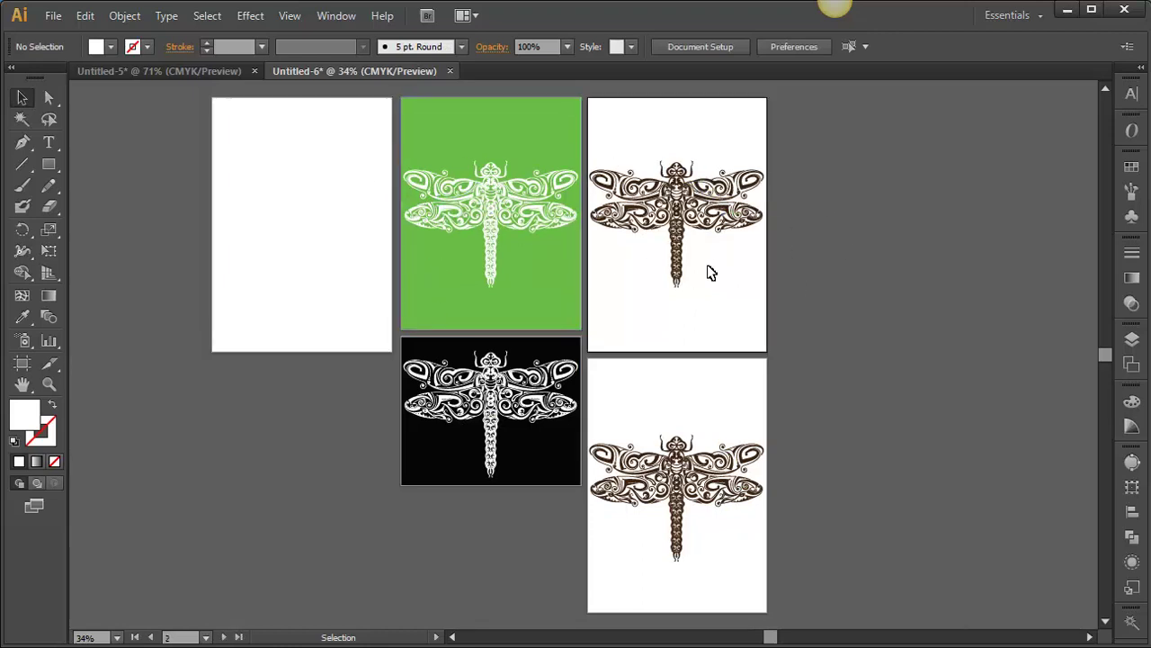
{"action": "left_click", "coordinate": [727, 560]}
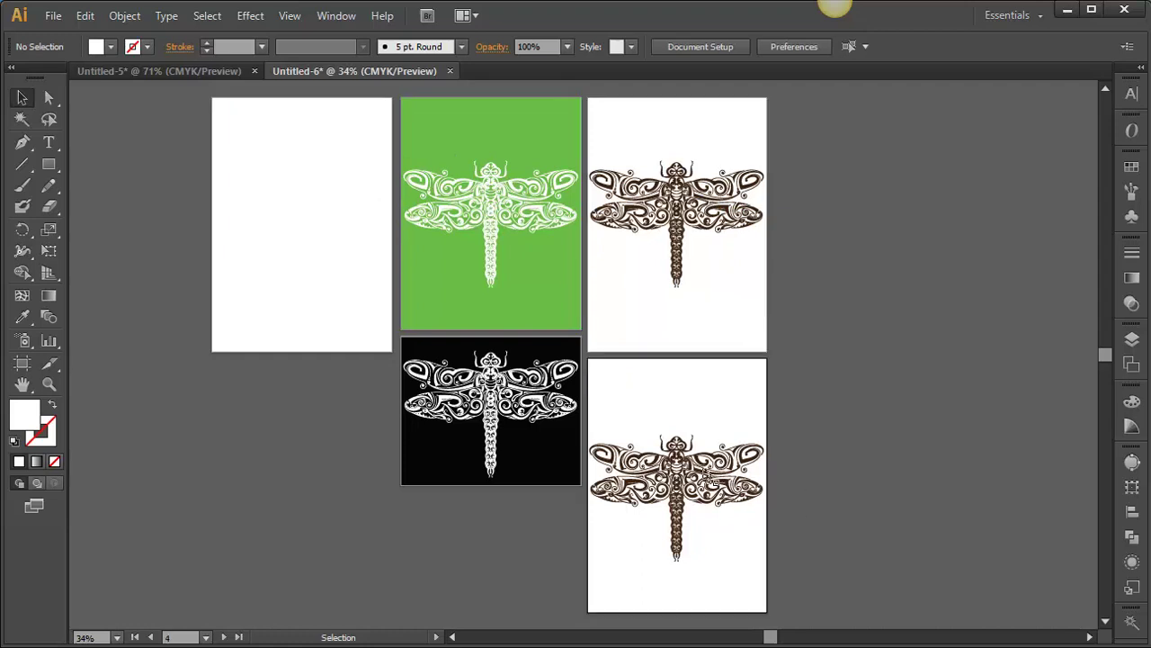
{"action": "left_click", "coordinate": [142, 72]}
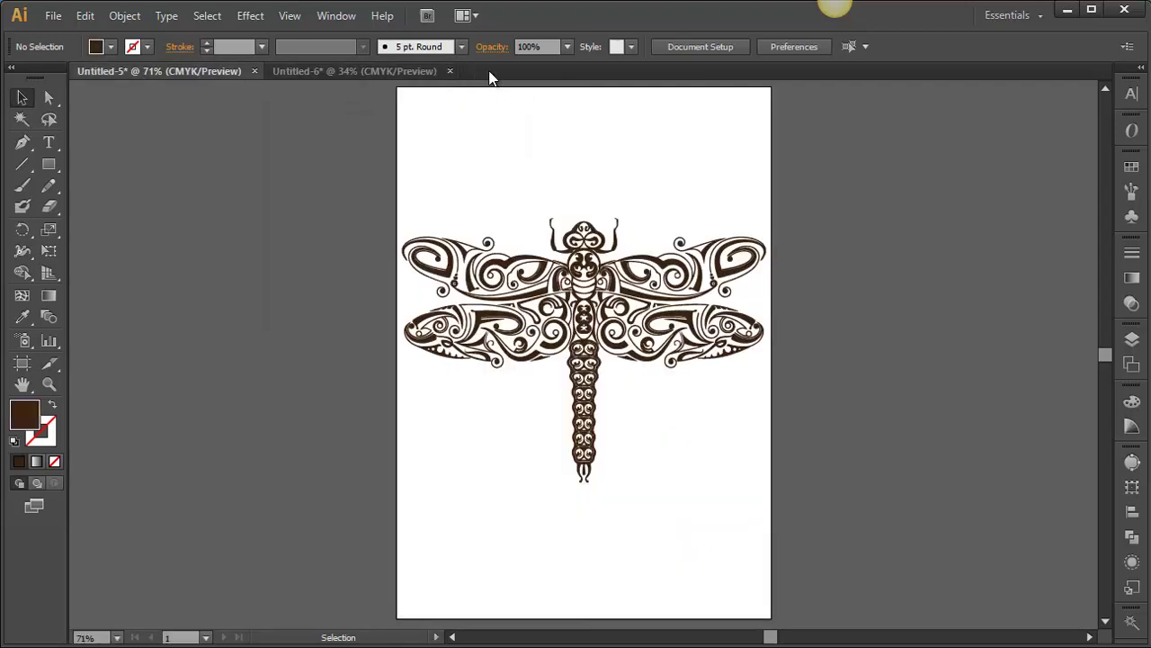
{"action": "right_click", "coordinate": [490, 71]}
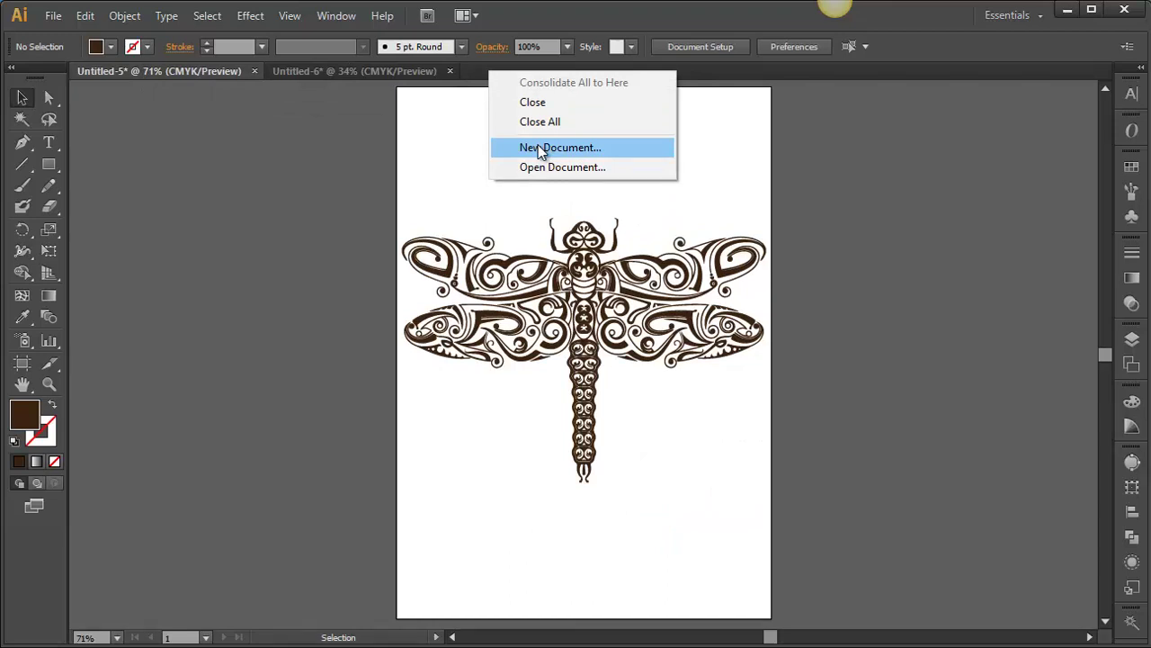
Step: Set up File > New with 3 A4 artboards, 20 px spacing, arranged by row in 2 columns
{"action": "left_click", "coordinate": [53, 15]}
{"action": "left_click", "coordinate": [108, 42]}
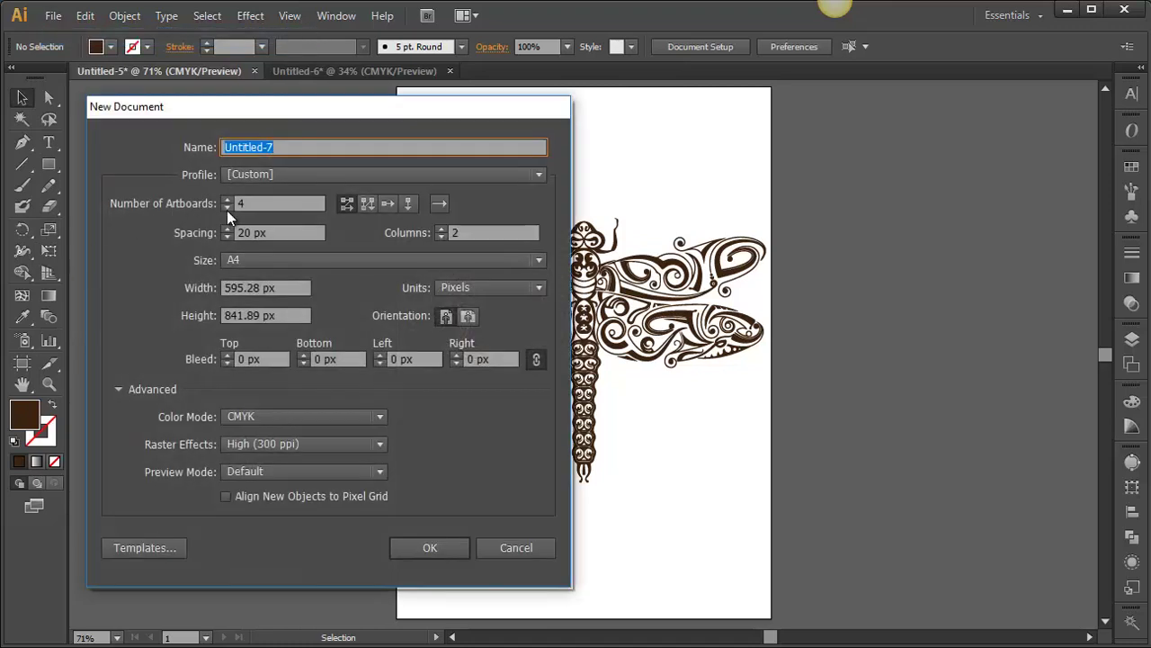
{"action": "left_click", "coordinate": [227, 209]}
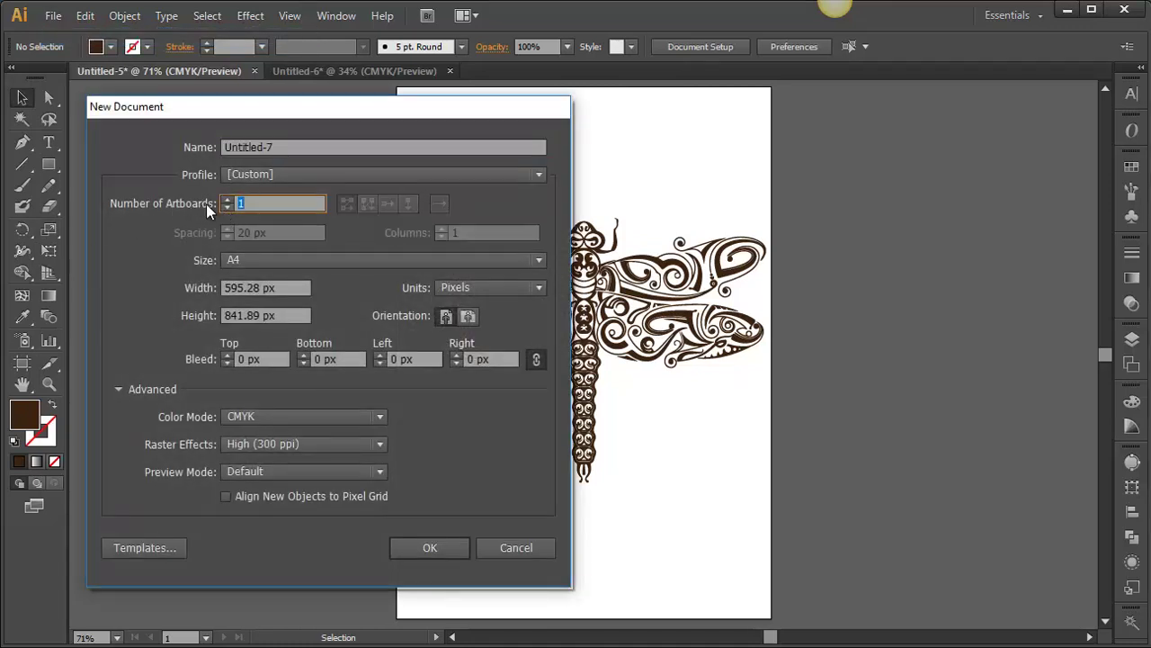
{"action": "left_click", "coordinate": [230, 199]}
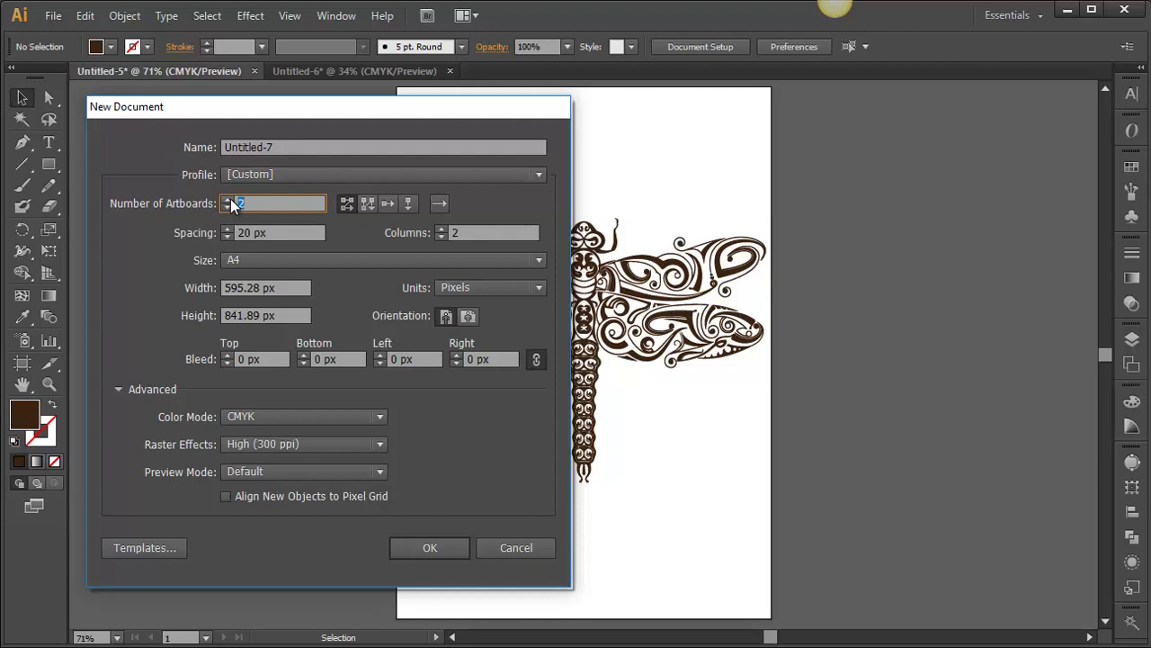
{"action": "left_click", "coordinate": [279, 260]}
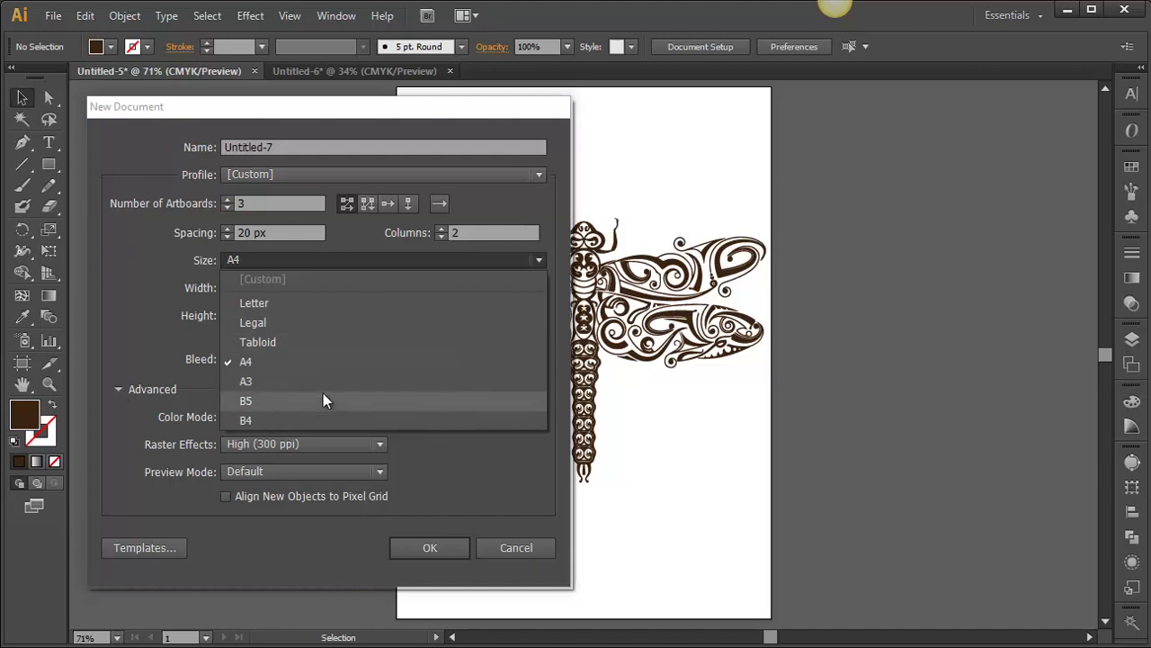
{"action": "left_click", "coordinate": [175, 284]}
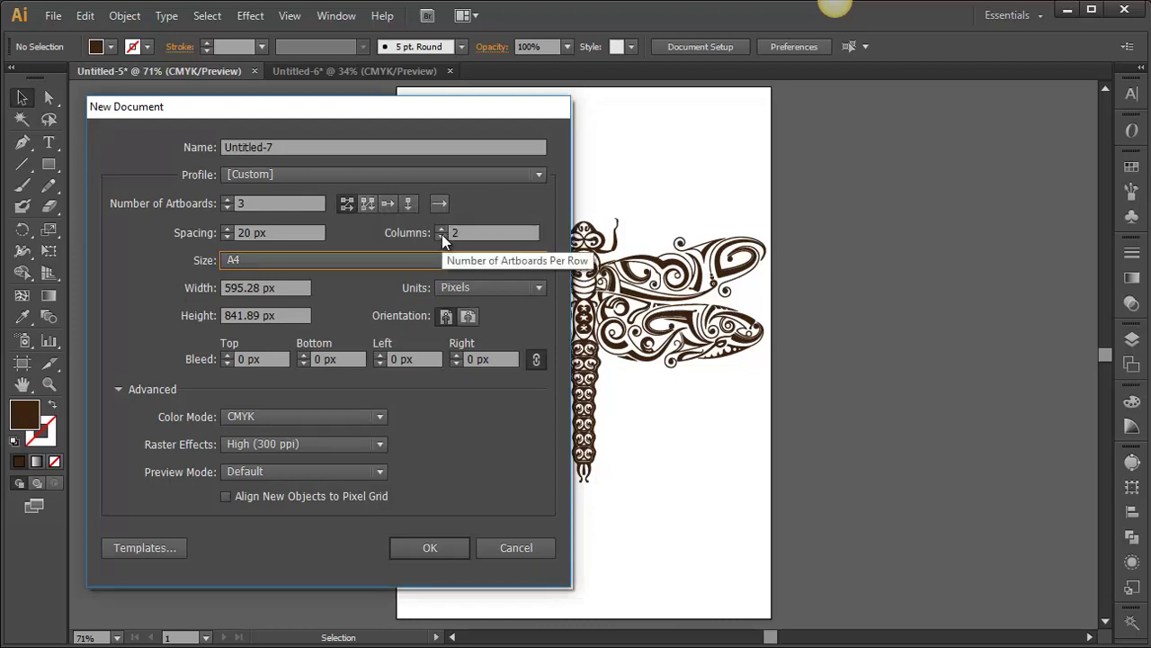
{"action": "left_click", "coordinate": [364, 201]}
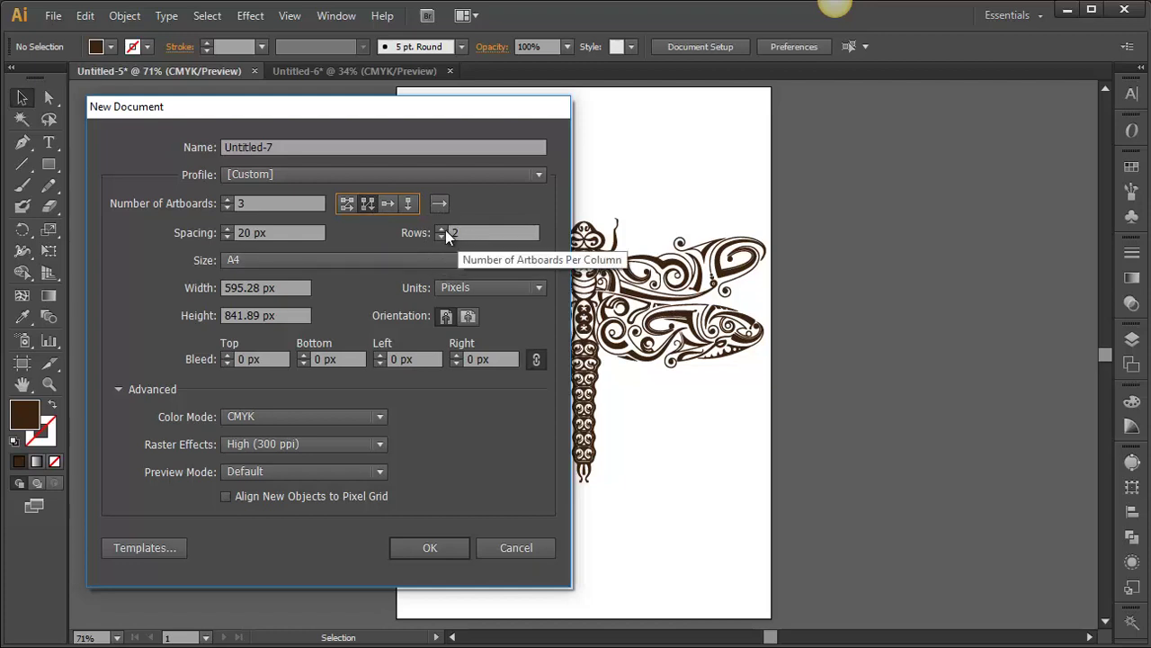
{"action": "left_click", "coordinate": [351, 202]}
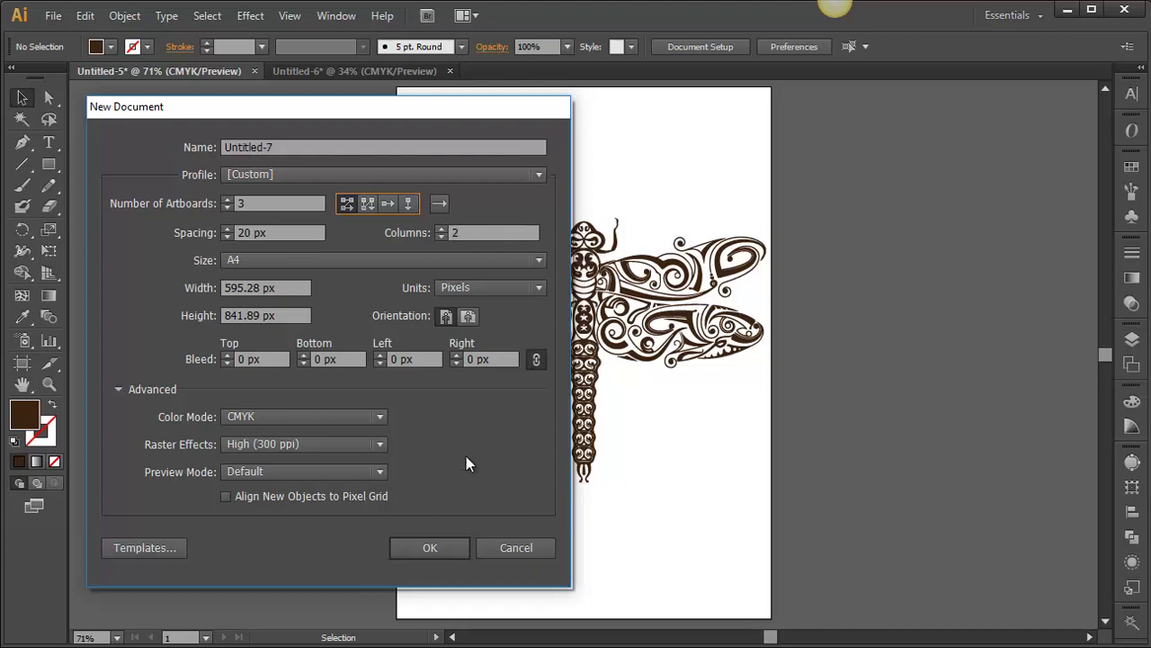
Step: Confirm the New Document settings for the three-artboard Untitled-7
{"action": "left_click", "coordinate": [430, 548]}
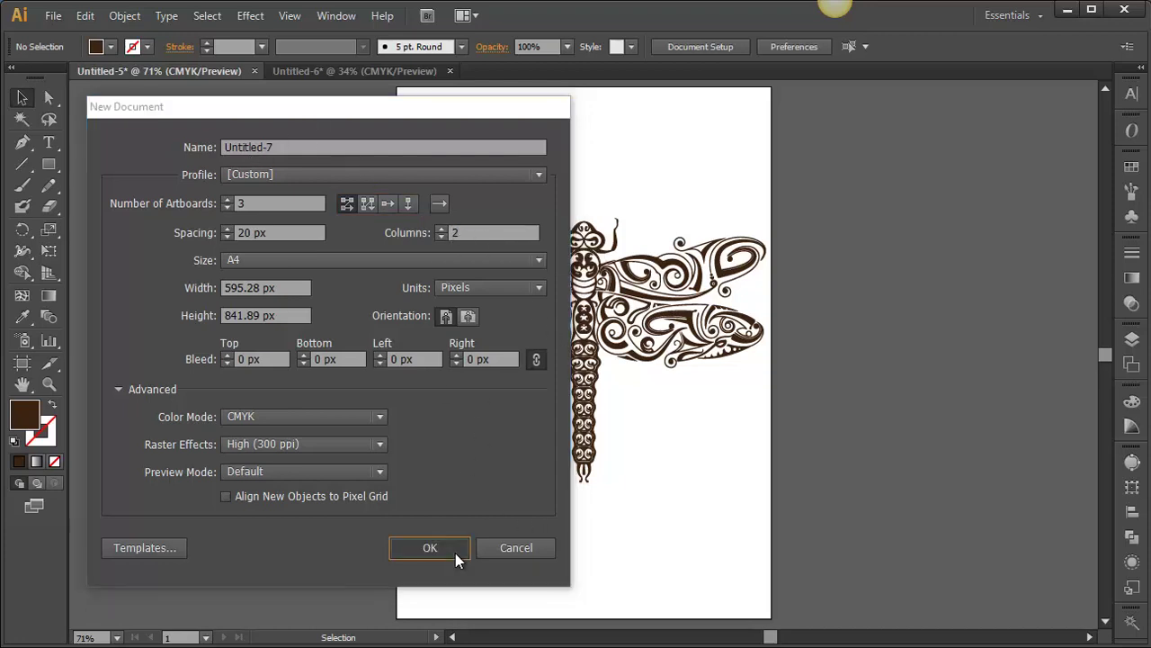